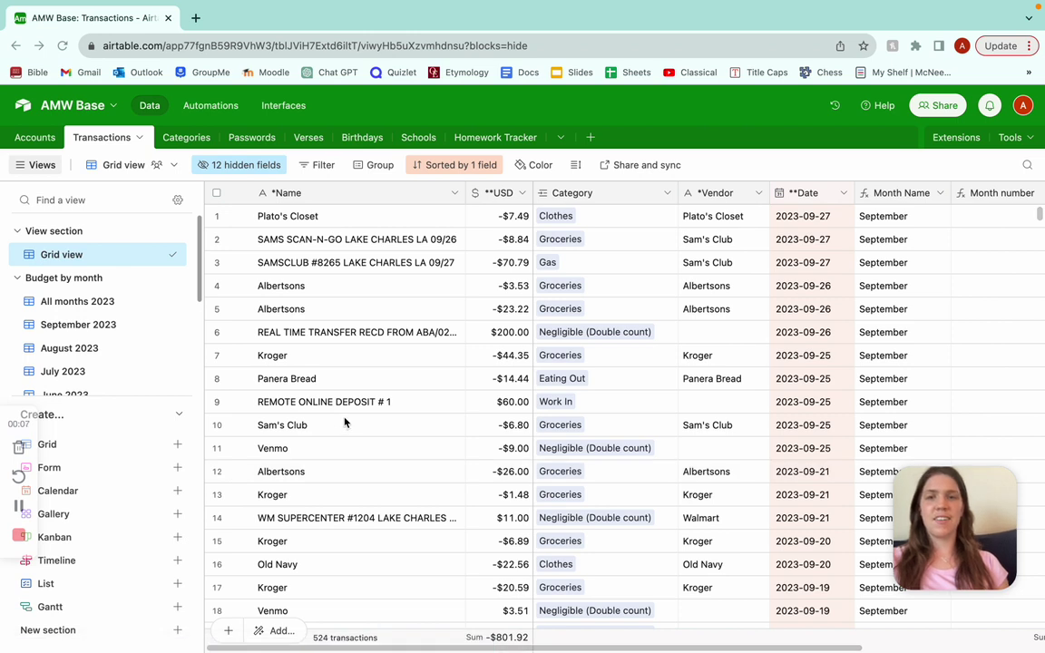
- Examine the records and fields of the Transactions table and the spending categories in the Categories table
scroll(344, 422, down, 5)
scroll(345, 422, up, 5)
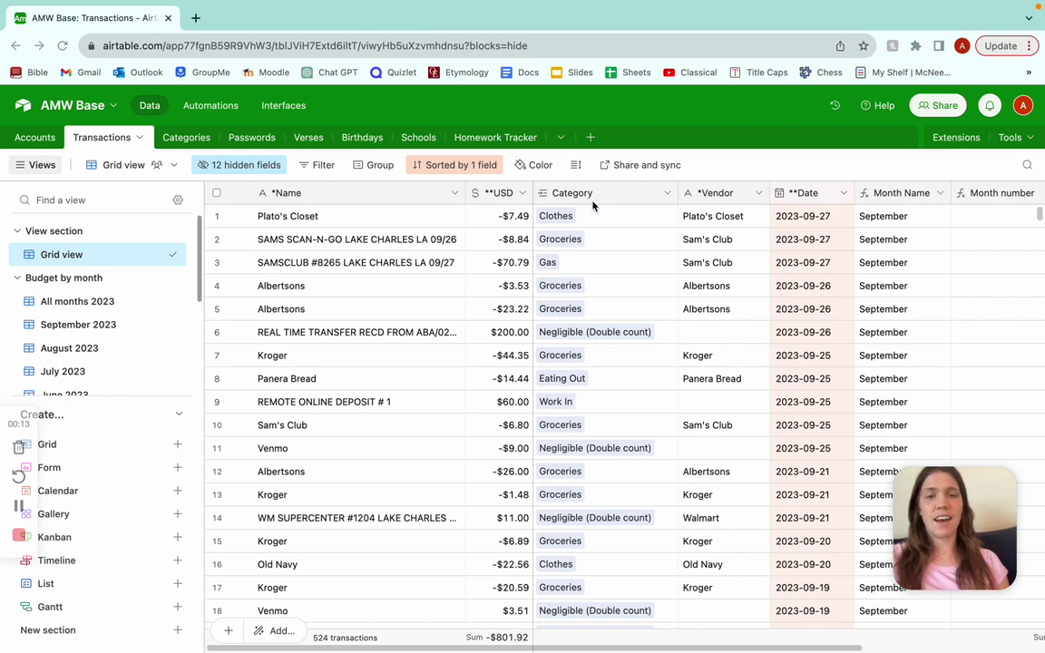
scroll(606, 361, down, 5)
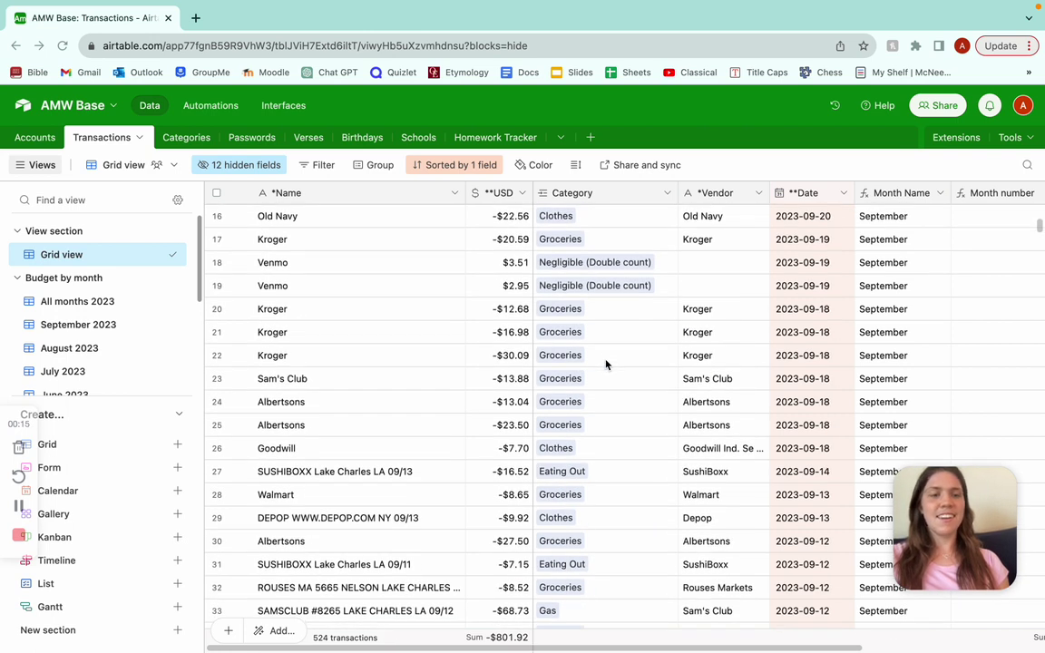
scroll(606, 363, up, 5)
scroll(606, 363, right, 3)
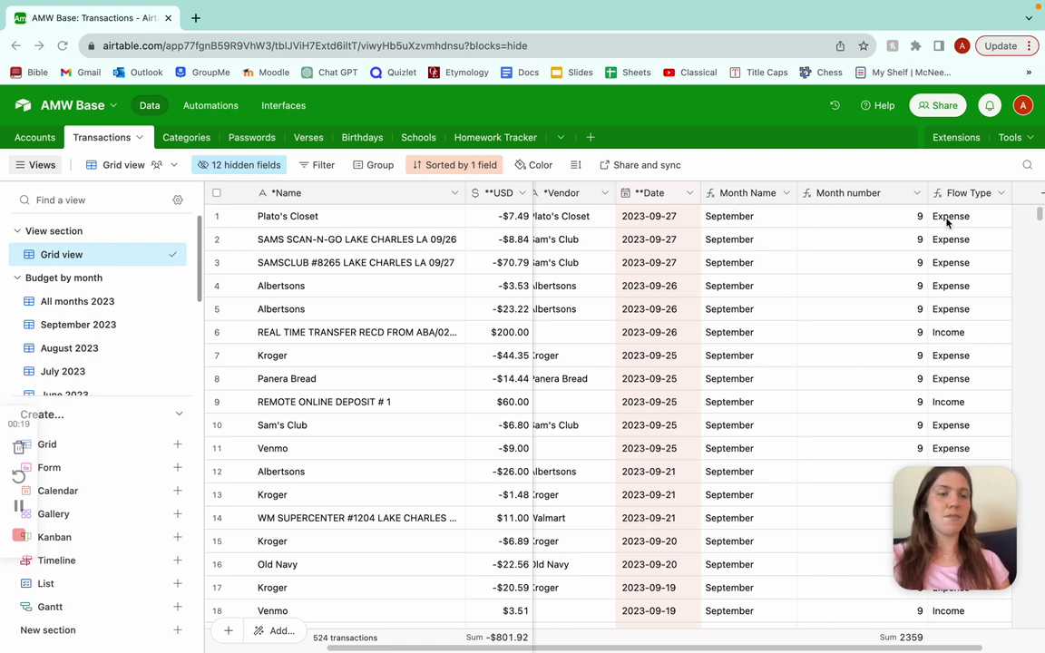
scroll(748, 296, left, 3)
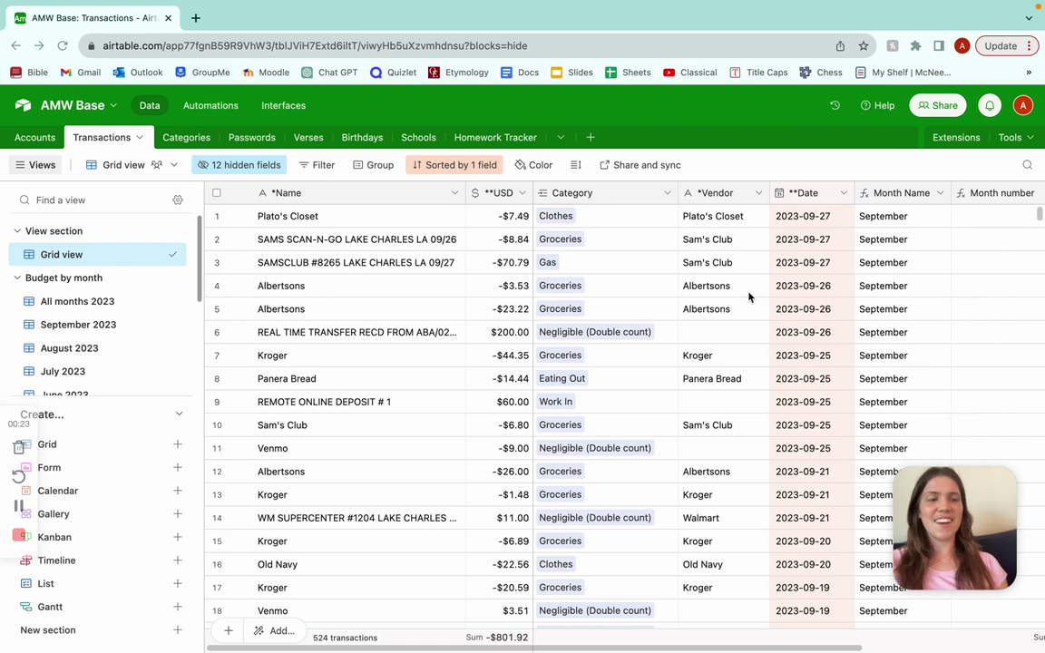
click(182, 139)
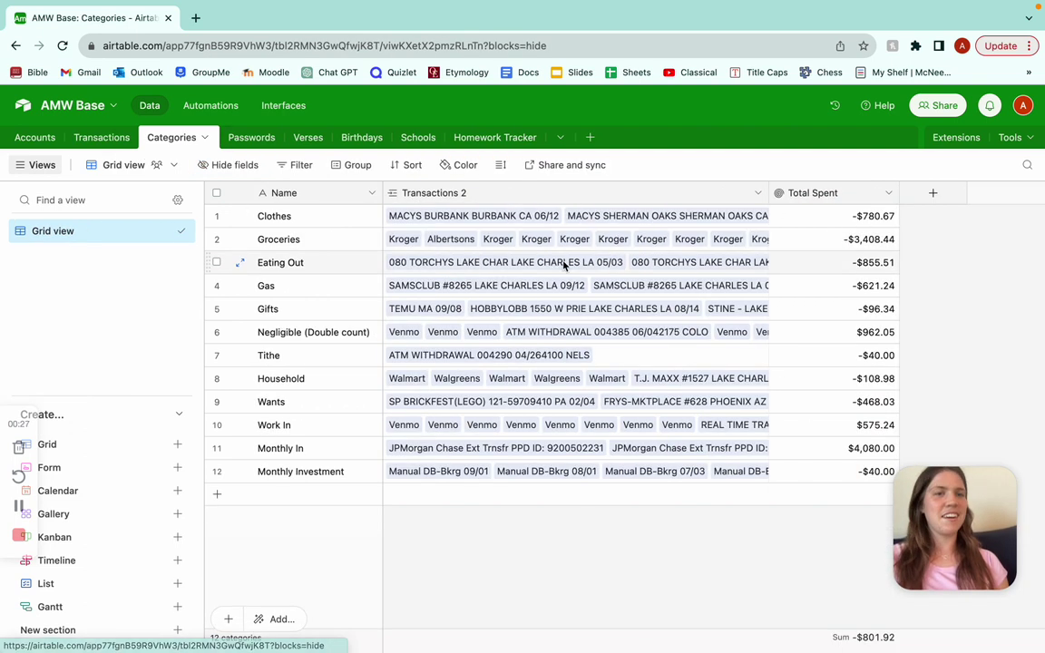
click(97, 141)
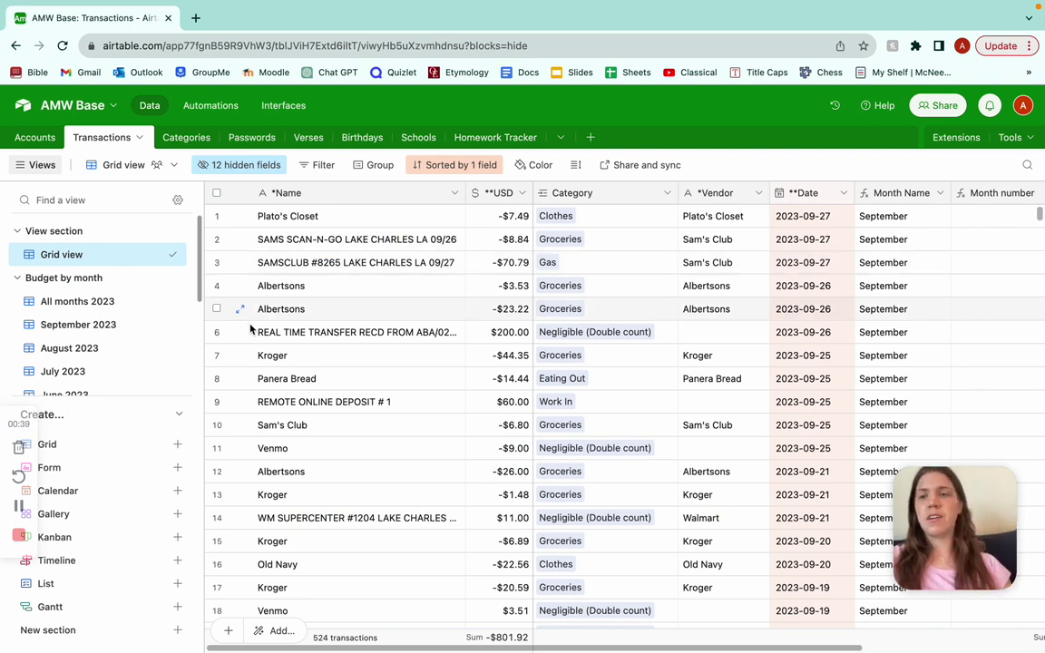
- Review the September 2023 and August 2023 budget views of the Transactions table, returning to the Grid view
click(116, 327)
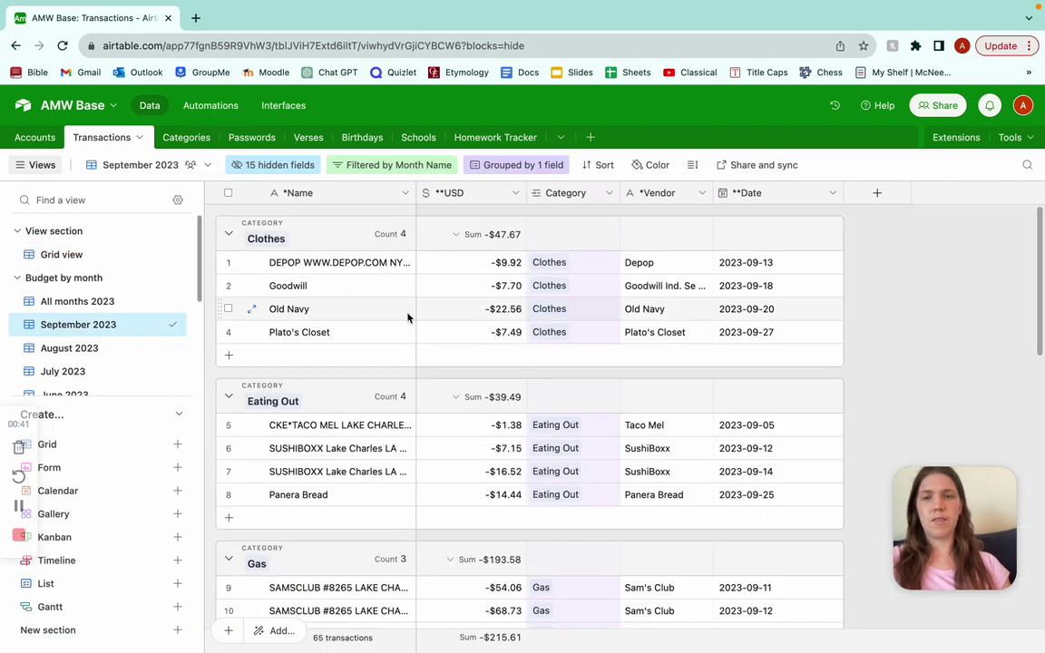
scroll(407, 317, down, 15)
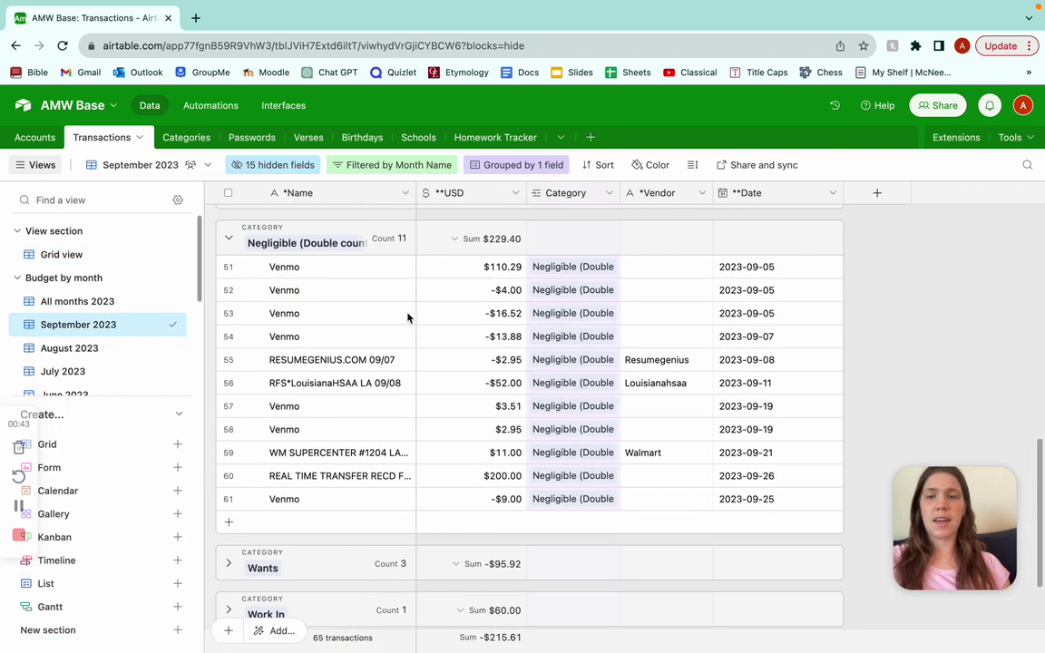
scroll(407, 318, up, 15)
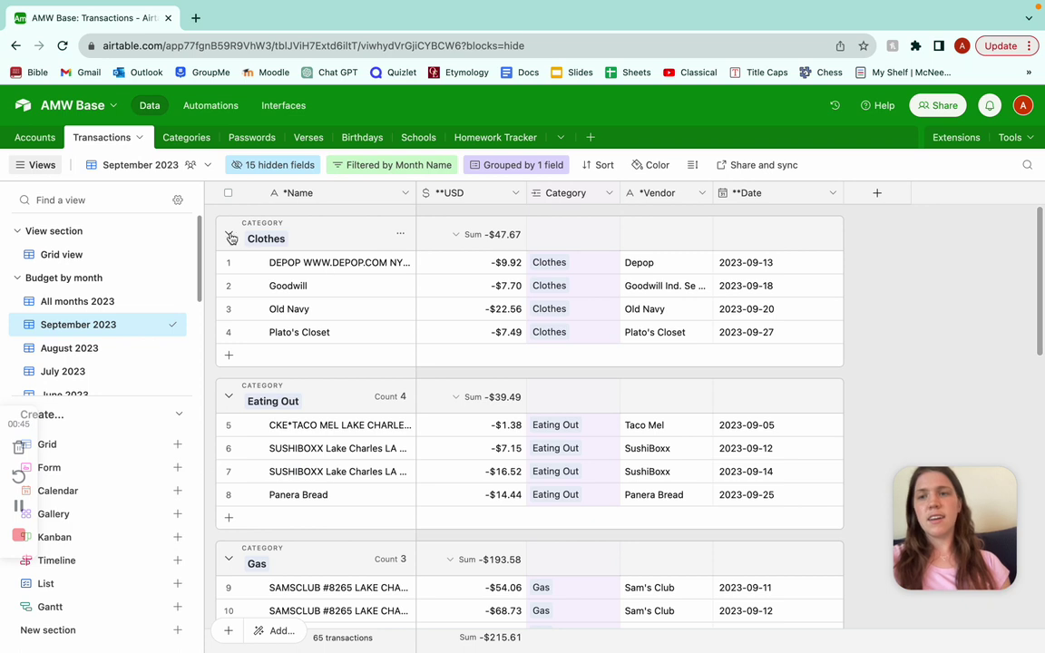
click(107, 347)
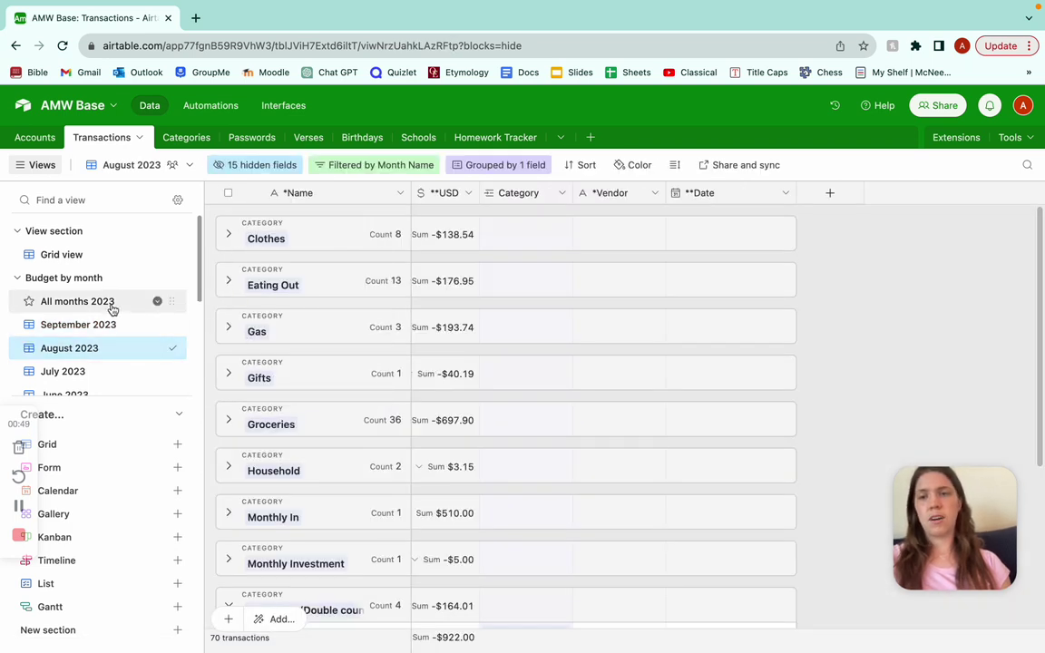
scroll(111, 308, down, 1)
scroll(110, 305, up, 1)
click(92, 245)
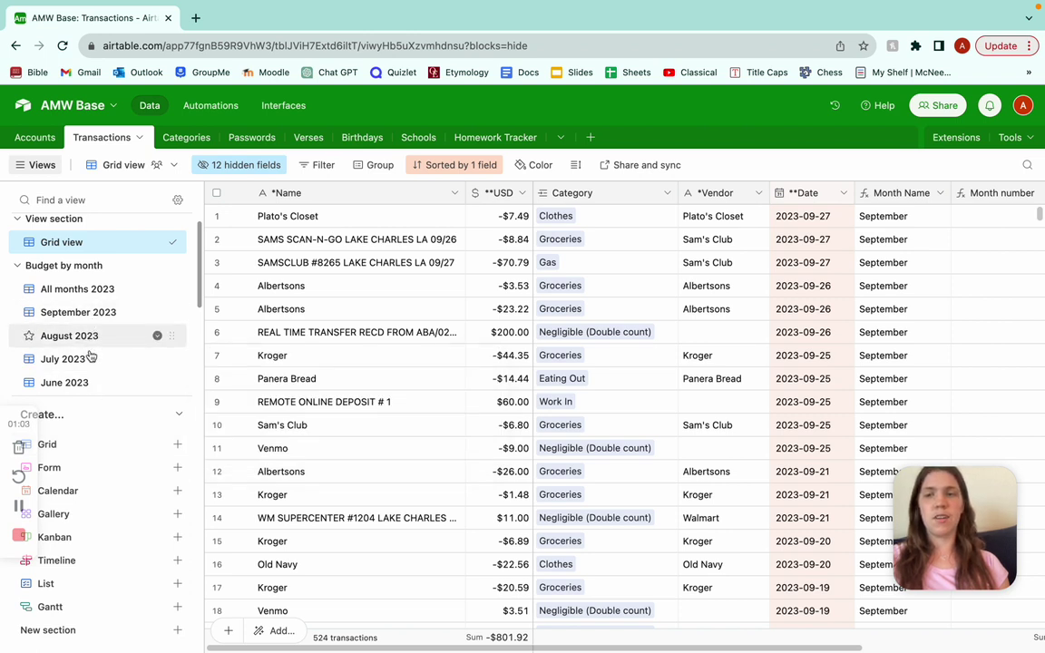
scroll(89, 369, down, 1)
scroll(90, 371, up, 1)
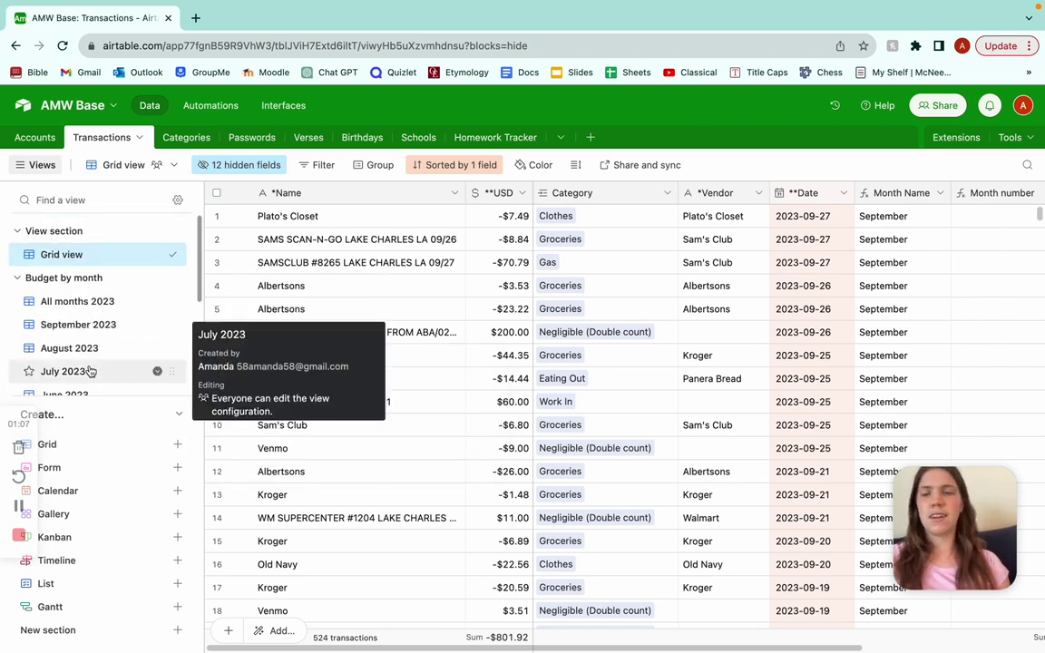
- Create a collaborative grid view named September for the Transactions table
click(104, 450)
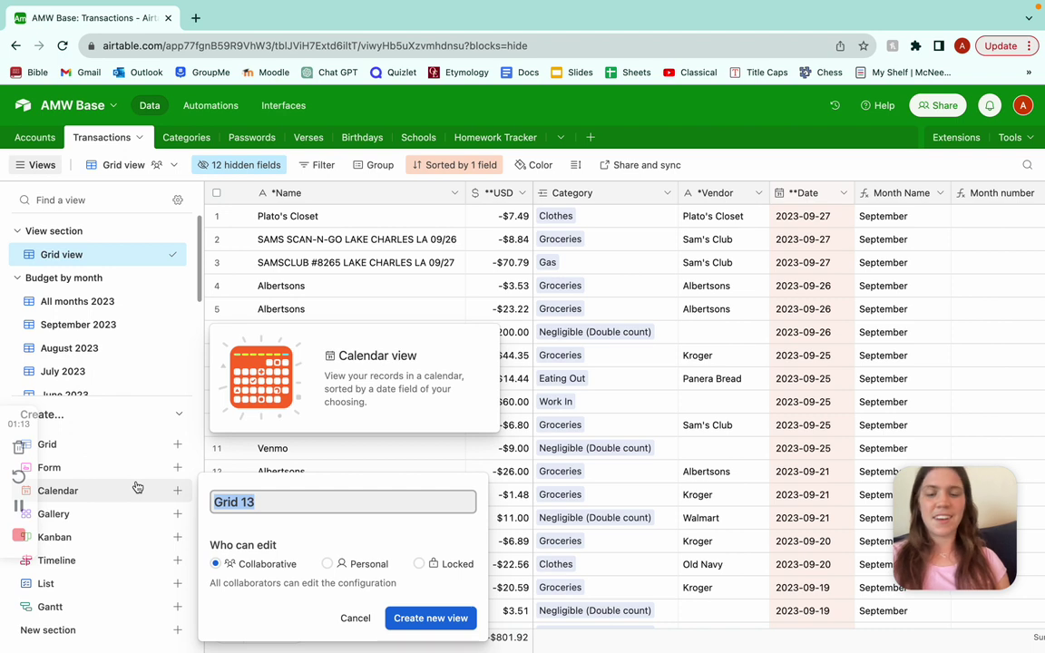
text(September)
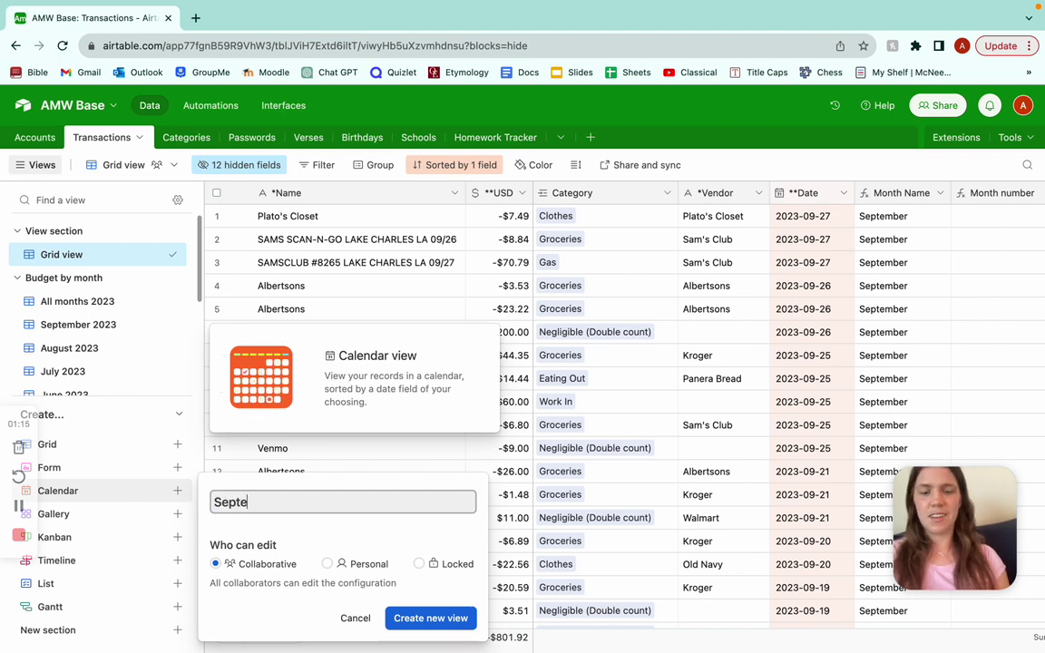
click(440, 618)
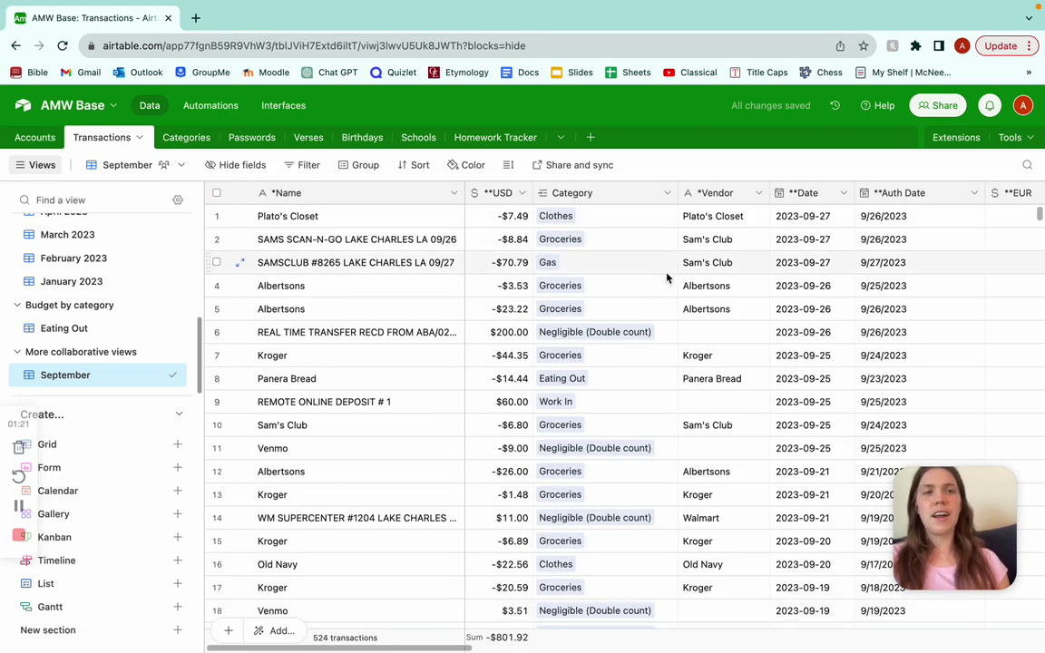
- Compare the fields shown in the new September view with those in the Grid view
scroll(762, 213, right, 2)
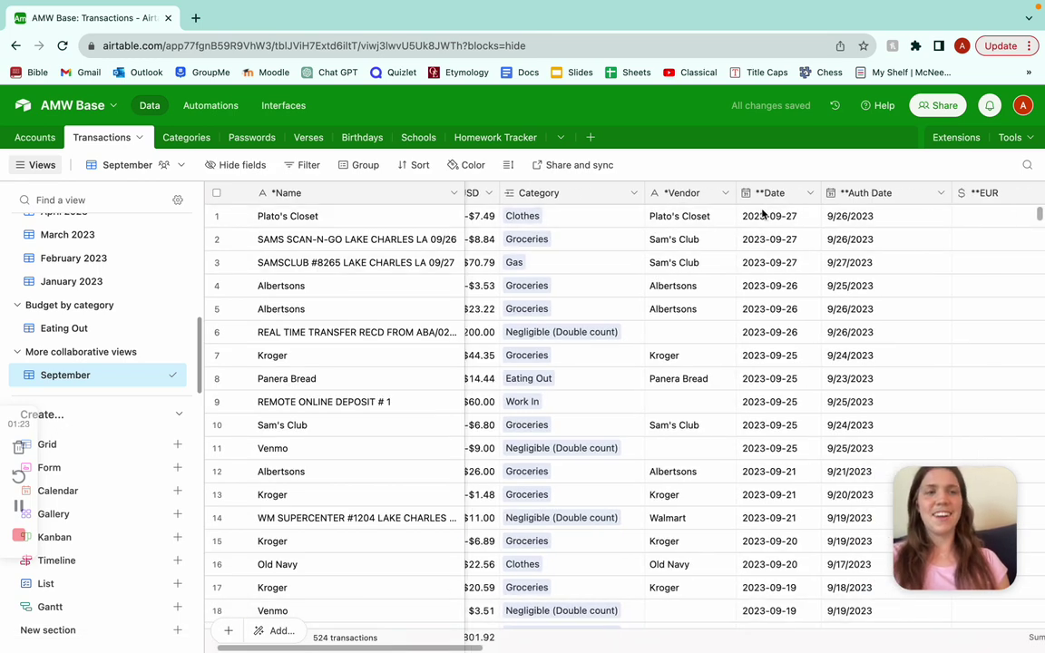
scroll(733, 220, left, 2)
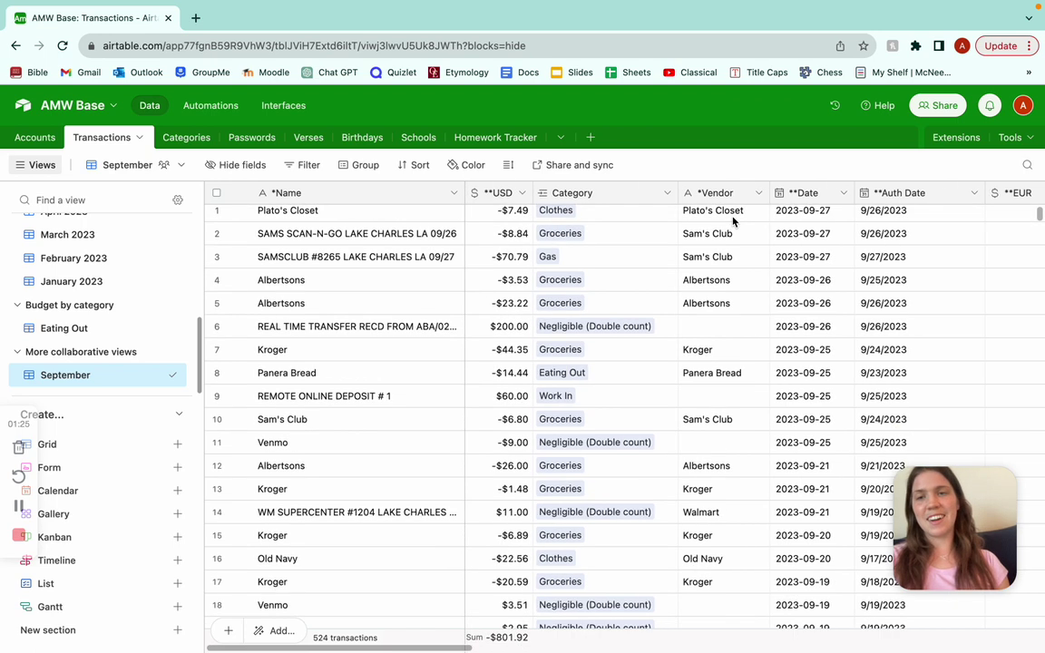
scroll(109, 251, up, 5)
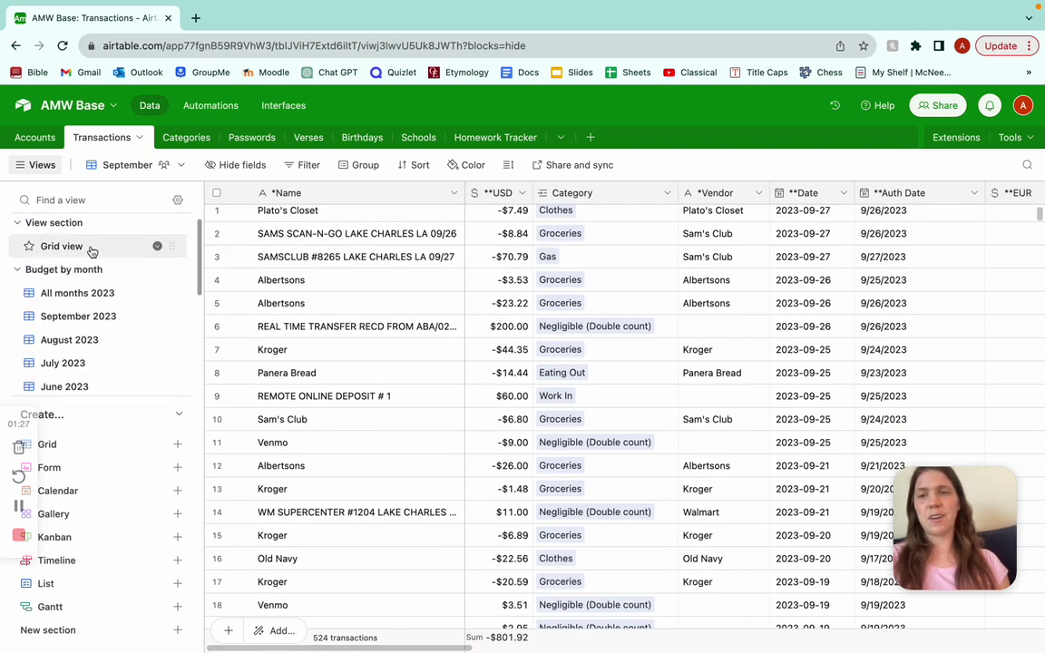
click(91, 247)
scroll(513, 310, right, 5)
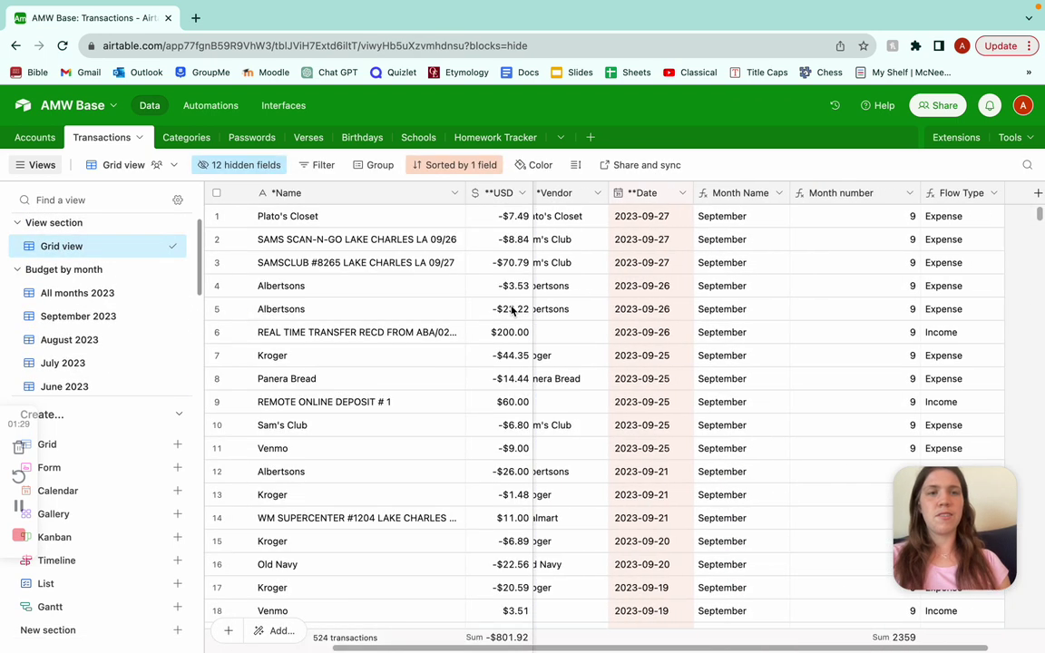
scroll(513, 310, left, 5)
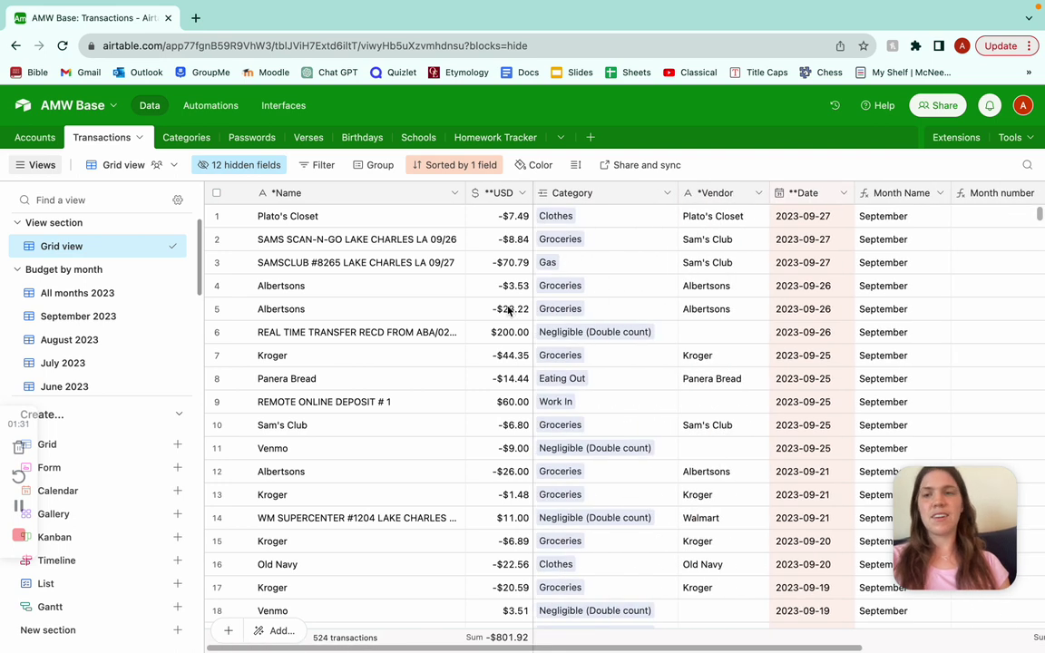
mouse_move(168, 340)
scroll(172, 344, down, 5)
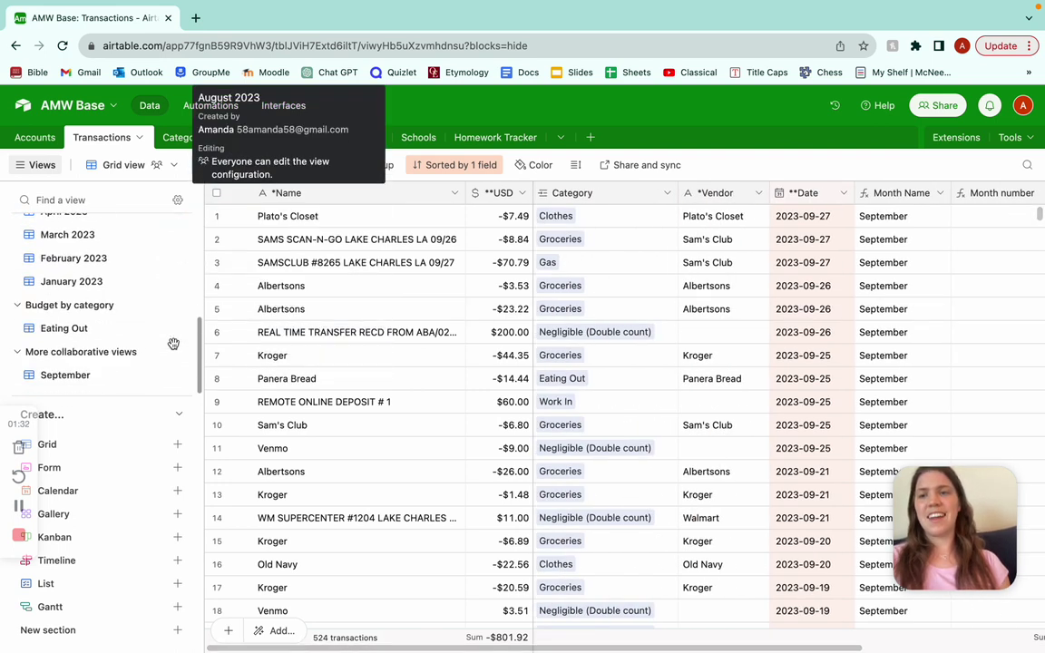
- In the September view, hide Budget Goals, Name (from Category), Flow Type, Month number, **Account ID and *Sub-Account, keeping Month Name shown
click(90, 376)
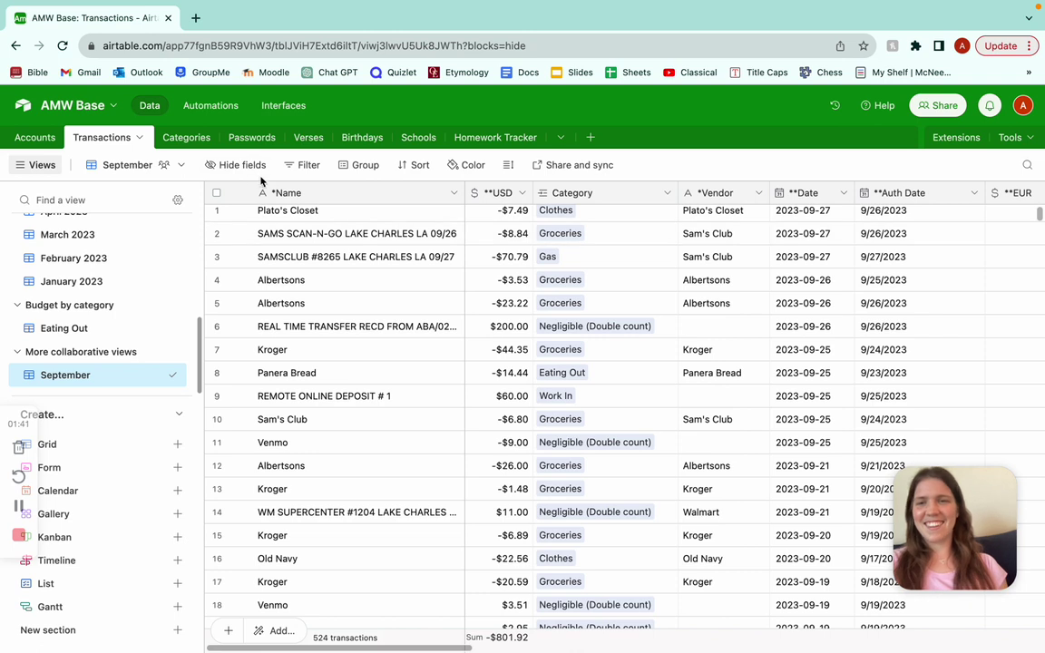
click(235, 169)
scroll(233, 378, down, 3)
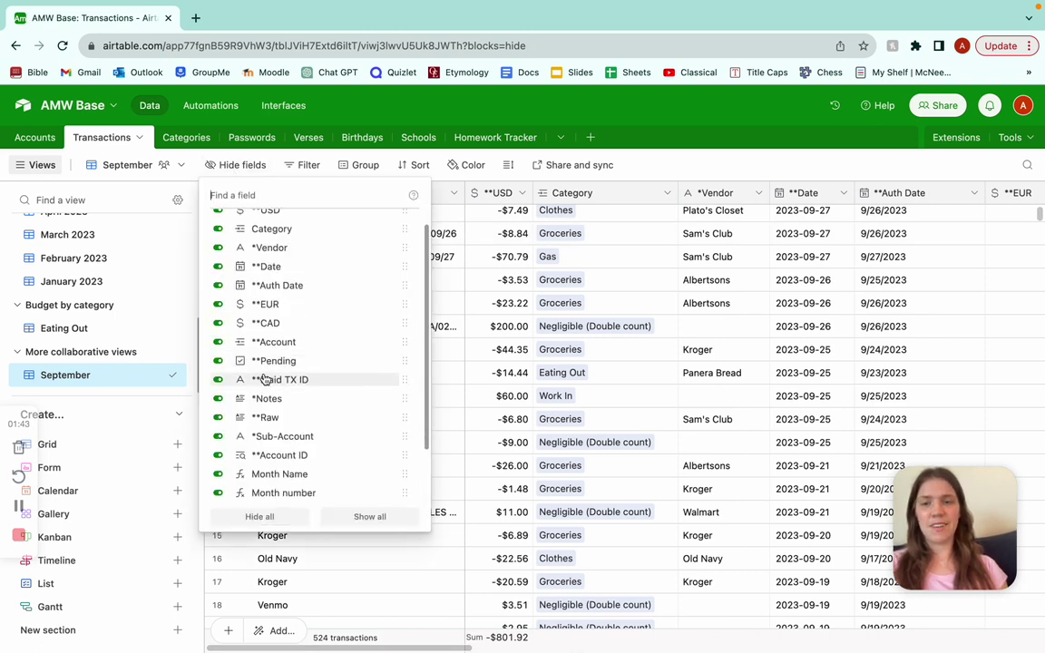
click(219, 487)
click(217, 467)
click(217, 449)
click(218, 432)
click(218, 410)
click(217, 392)
click(218, 411)
click(218, 373)
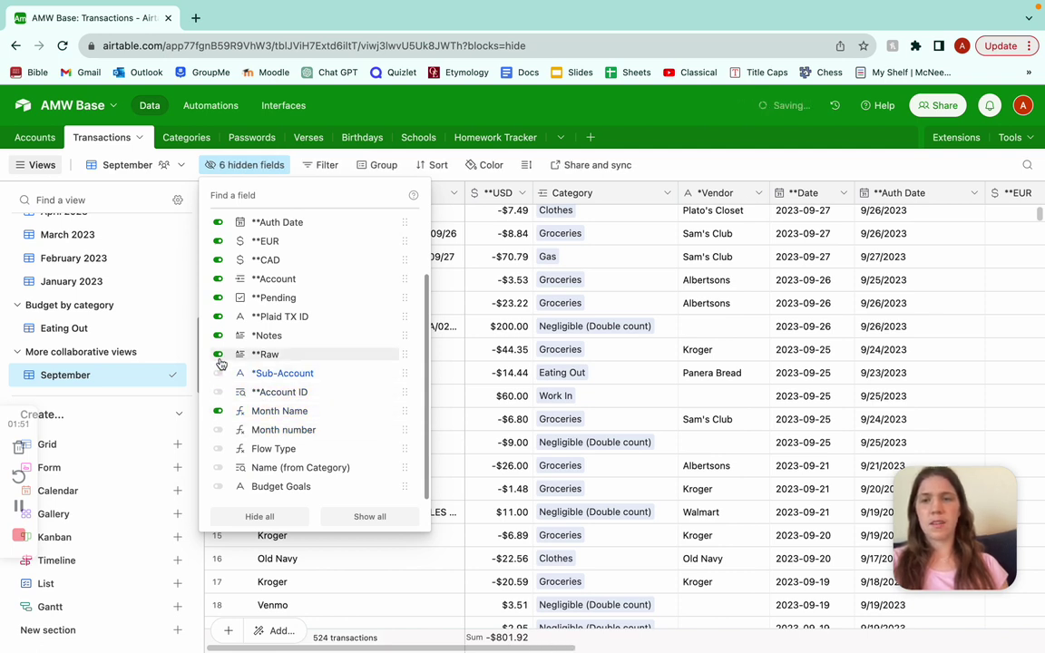
- Hide the **Raw, *Notes, **Plaid TX ID, **Pending, **Account, **CAD, **EUR and **Auth Date fields in the September view
click(218, 354)
click(217, 336)
click(218, 316)
click(218, 298)
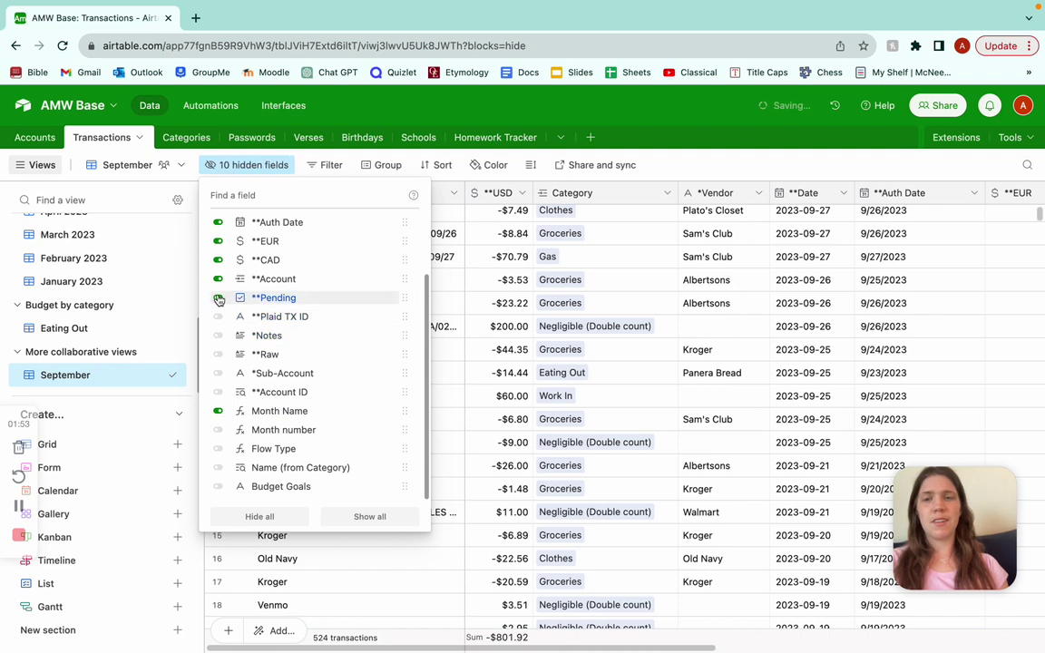
click(217, 279)
click(218, 260)
click(217, 241)
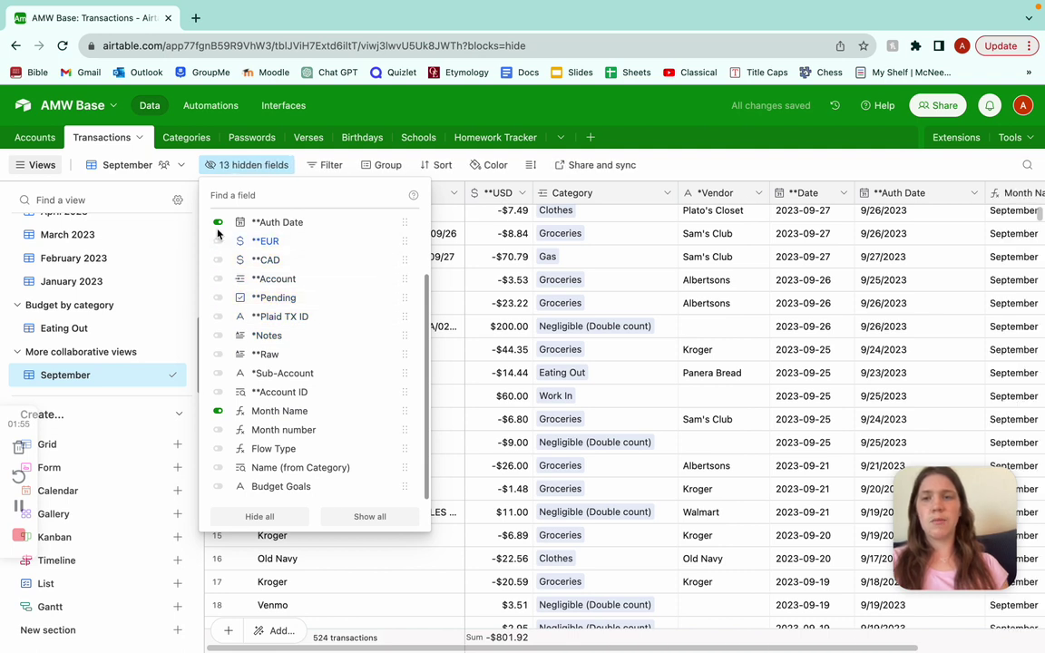
click(218, 222)
scroll(257, 292, up, 2)
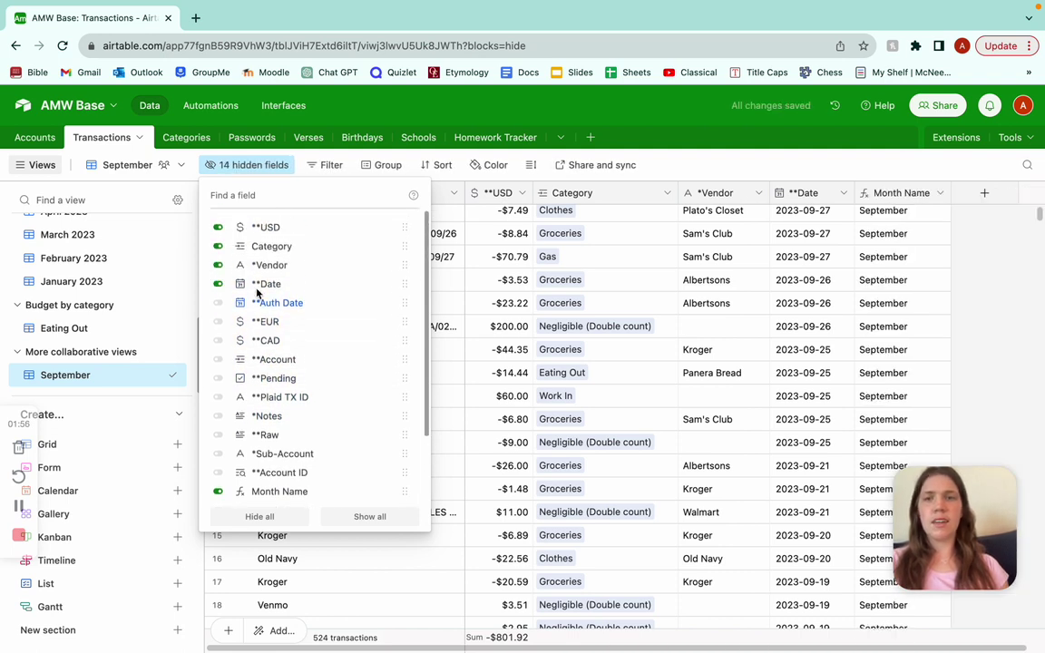
click(591, 310)
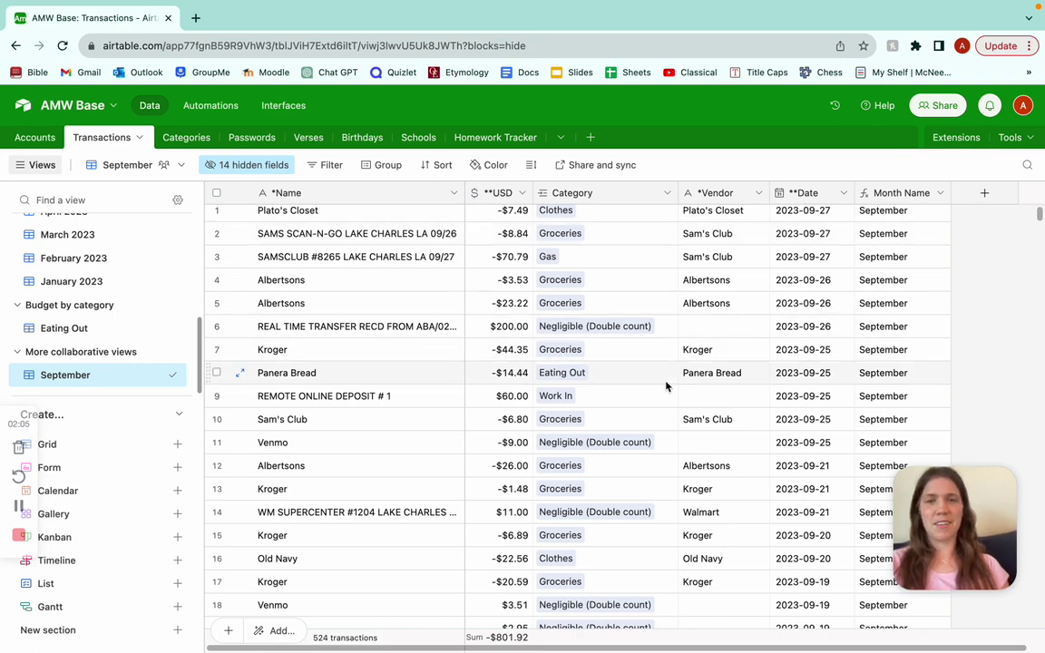
- Filter the September view to transactions where Month Name contains "september"
scroll(665, 386, up, 1)
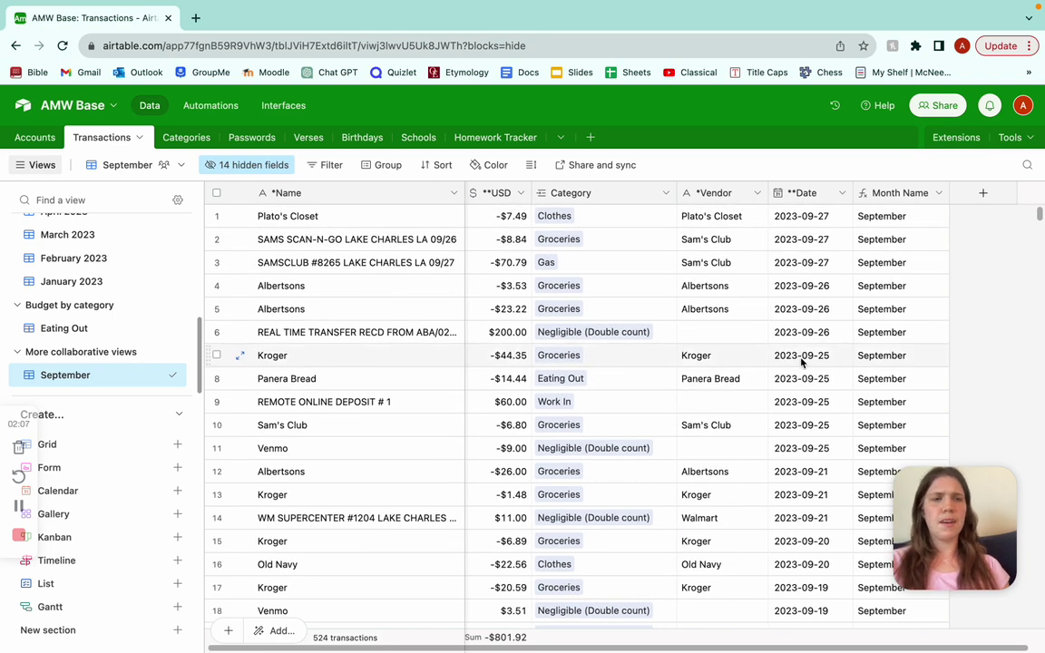
scroll(801, 361, down, 10)
scroll(802, 361, down, 20)
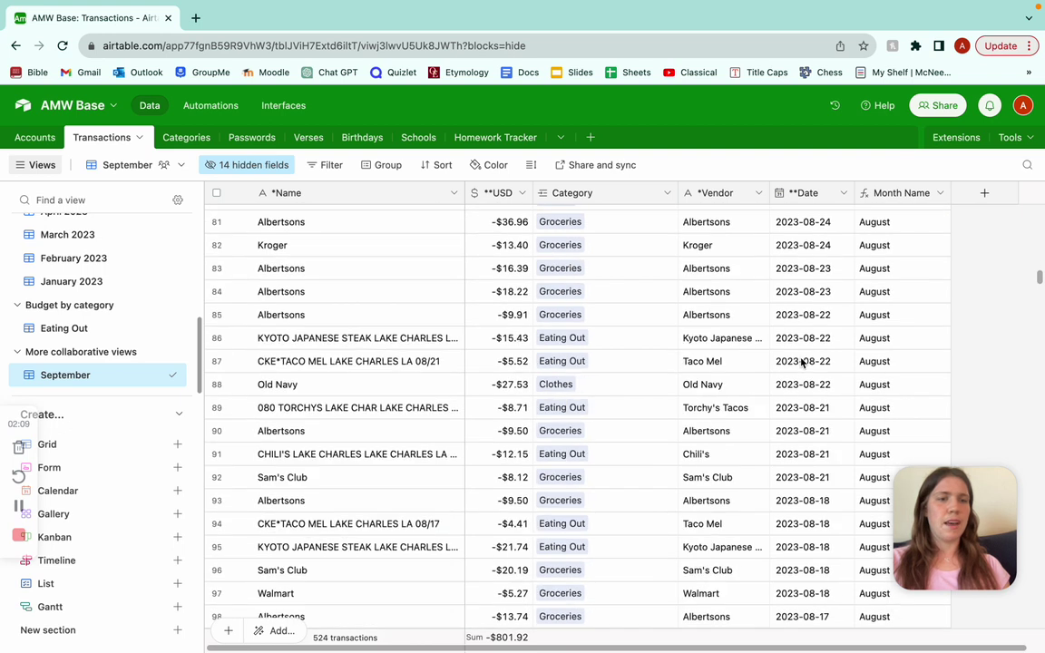
scroll(801, 361, down, 13)
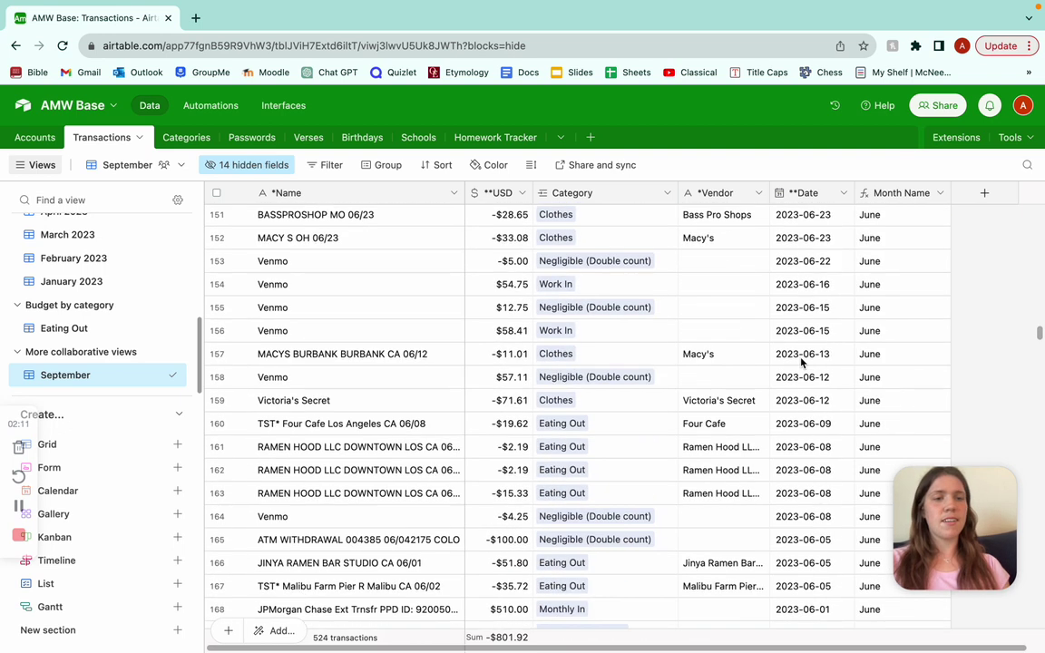
scroll(801, 361, up, 20)
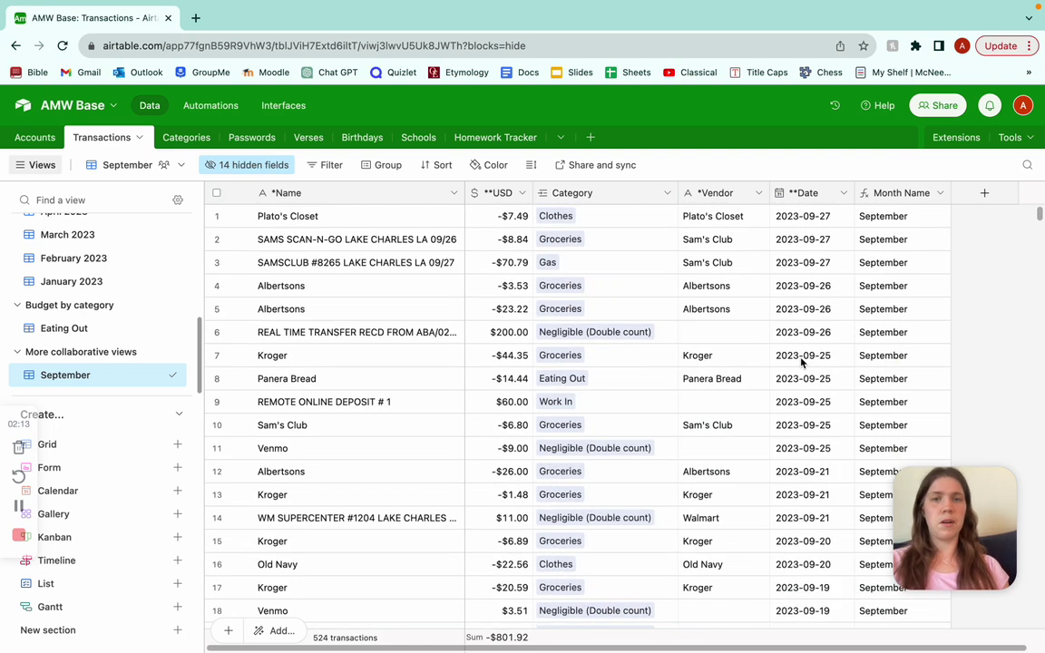
click(326, 166)
click(347, 219)
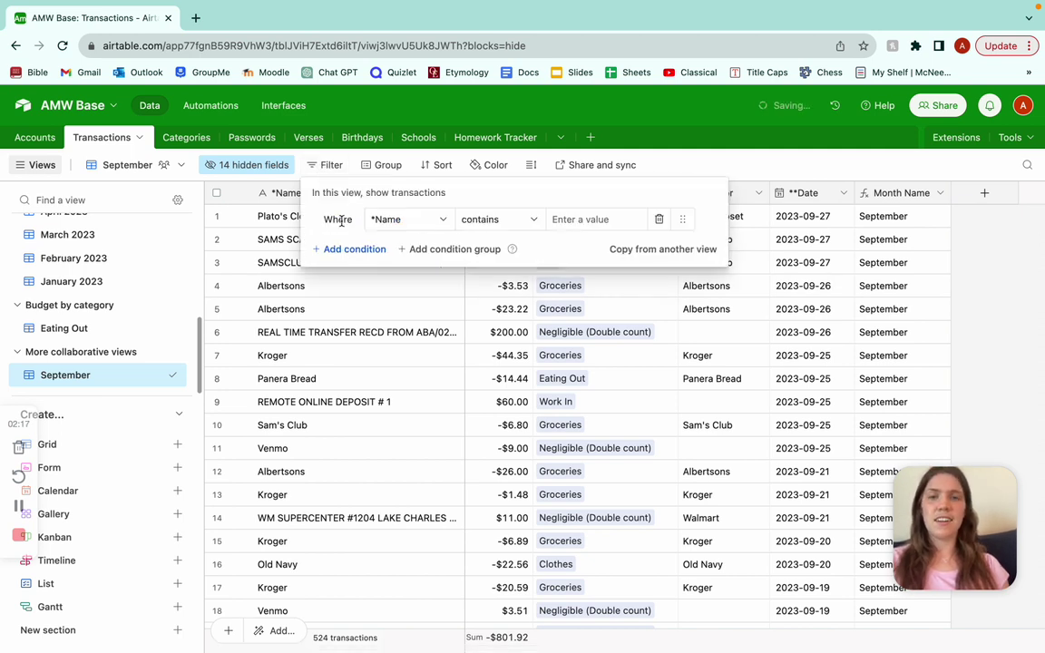
click(395, 223)
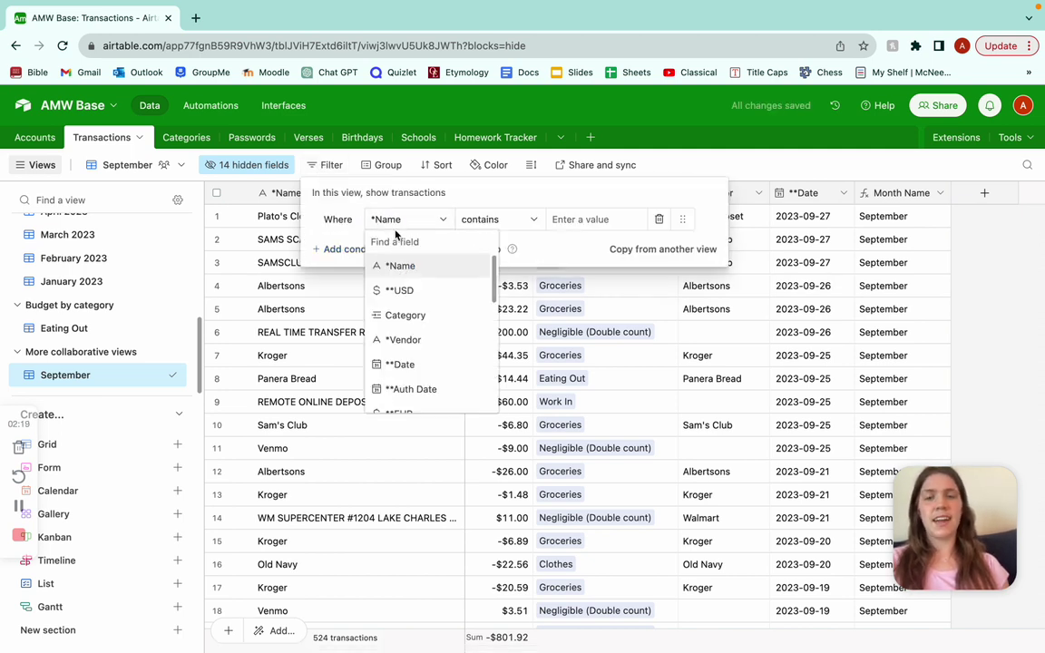
scroll(409, 304, down, 5)
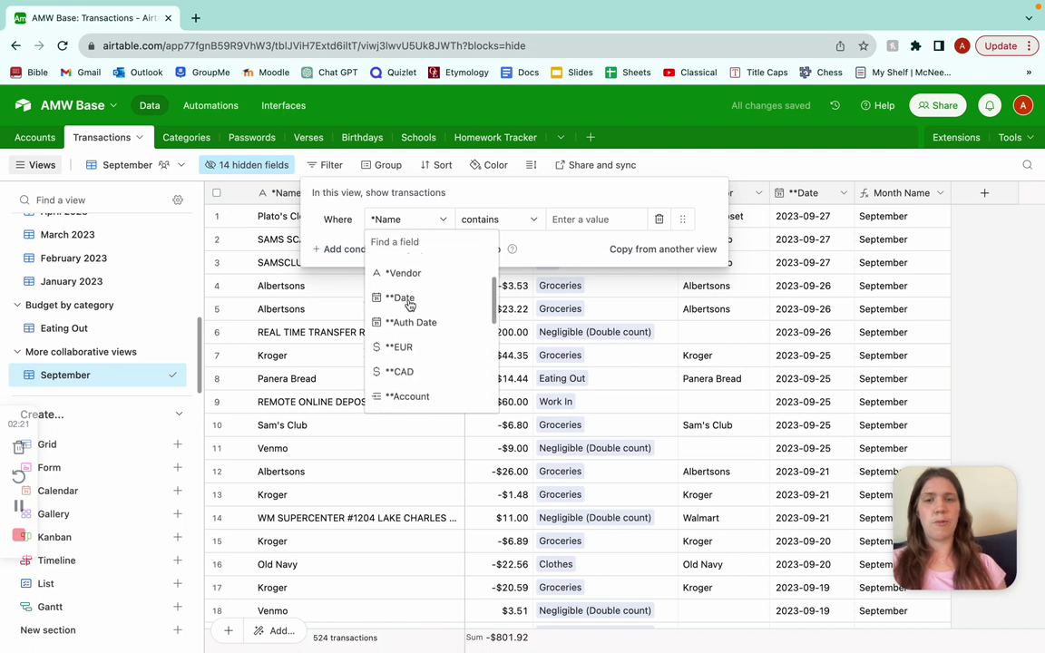
scroll(409, 304, down, 5)
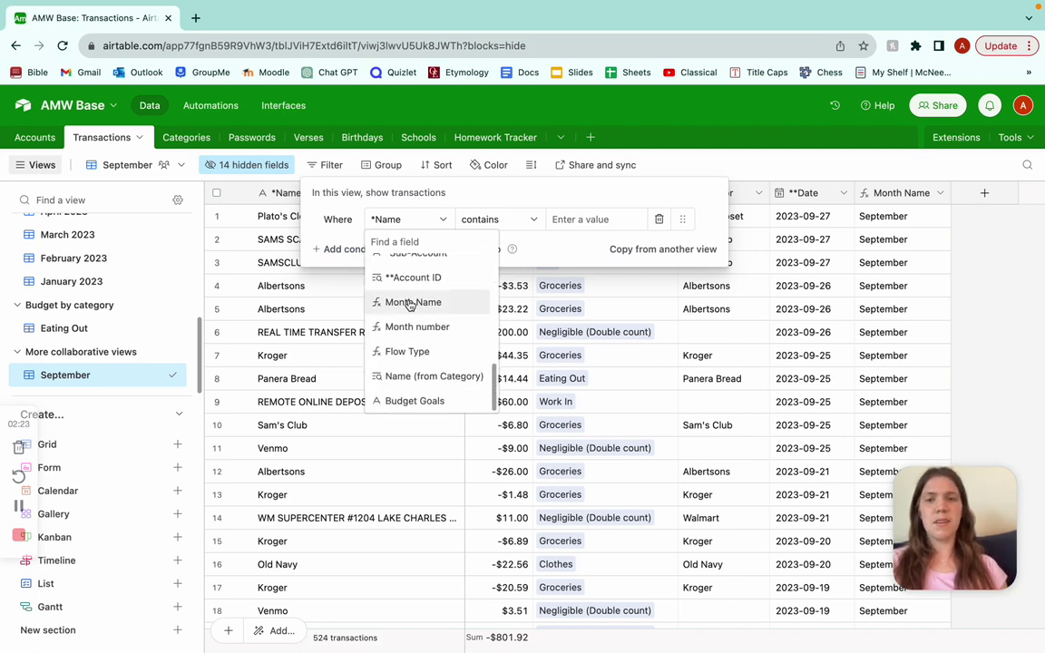
click(408, 302)
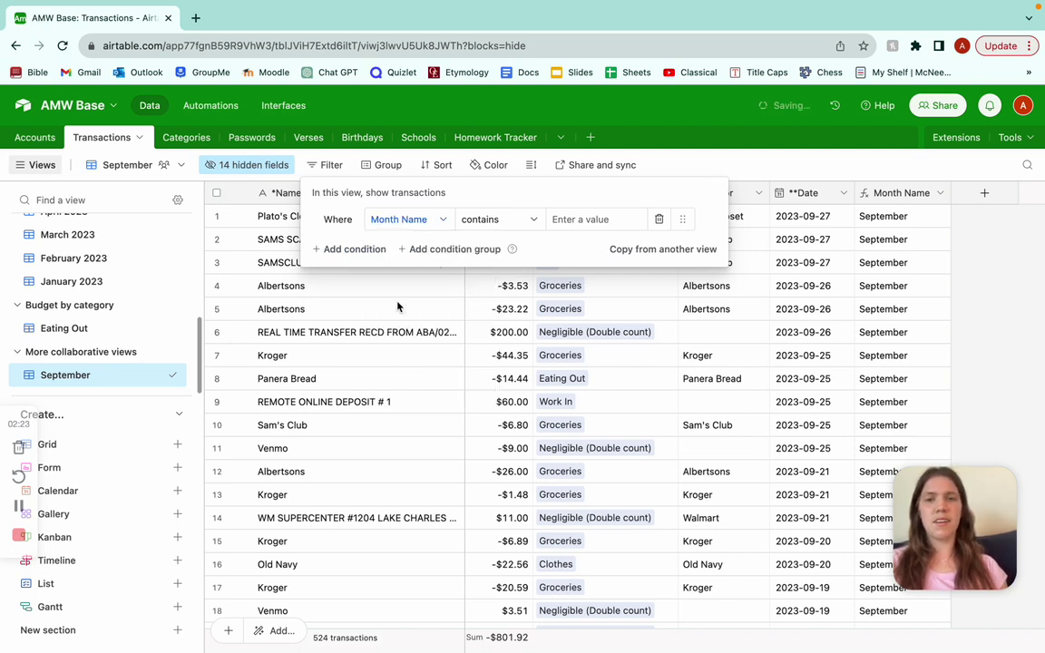
click(576, 219)
text(sep)
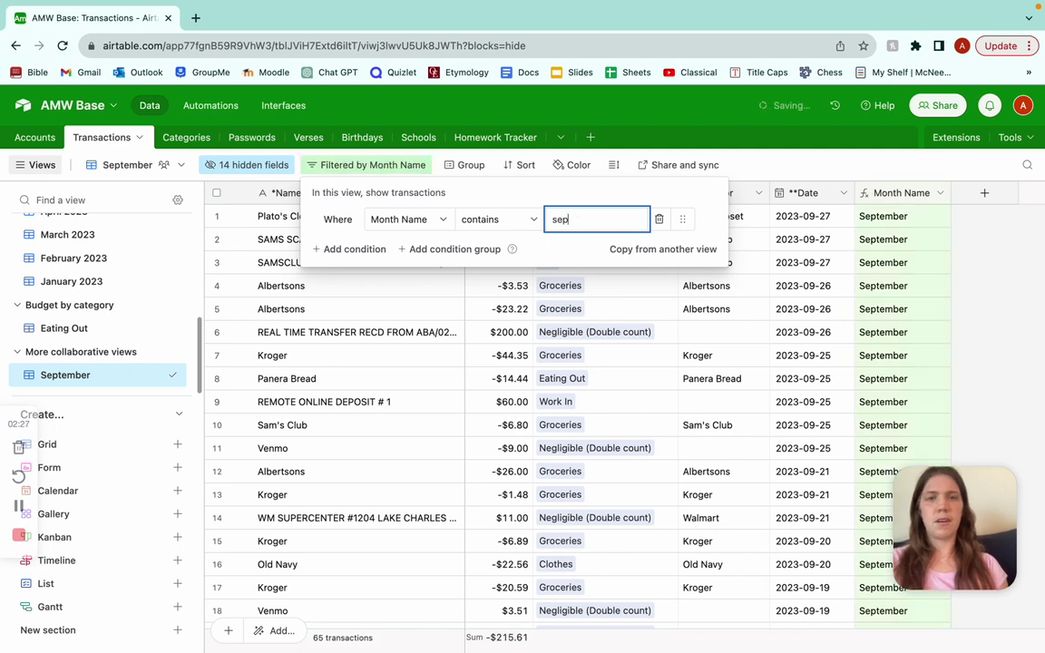
click(757, 385)
- Group the filtered September transactions by the Category field
scroll(761, 388, down, 10)
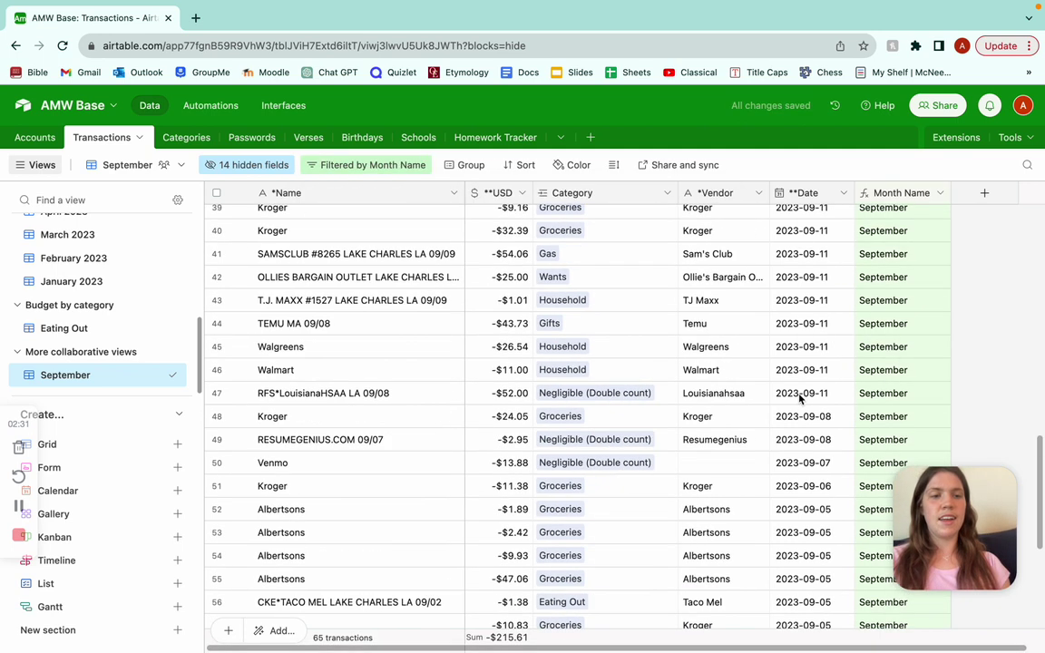
scroll(799, 397, down, 4)
scroll(799, 399, up, 15)
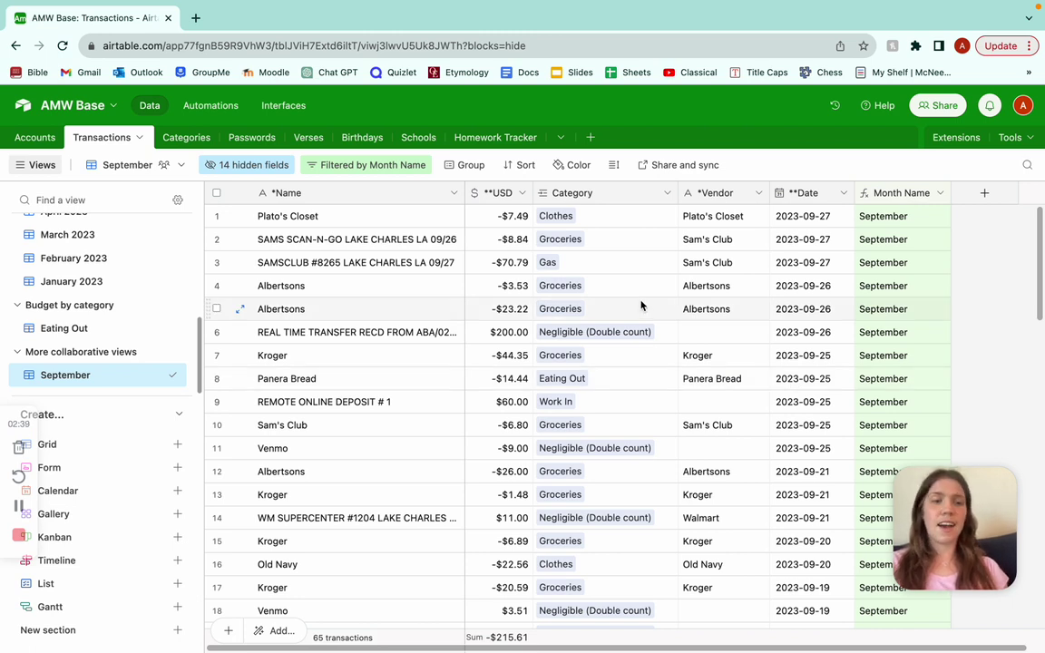
click(464, 169)
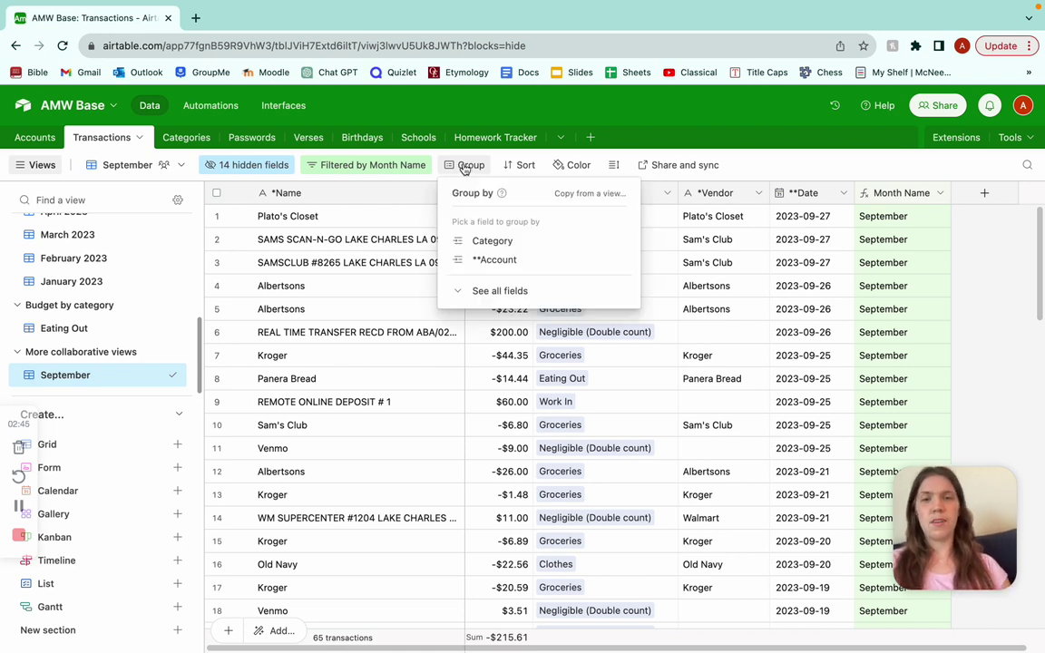
click(494, 242)
click(384, 214)
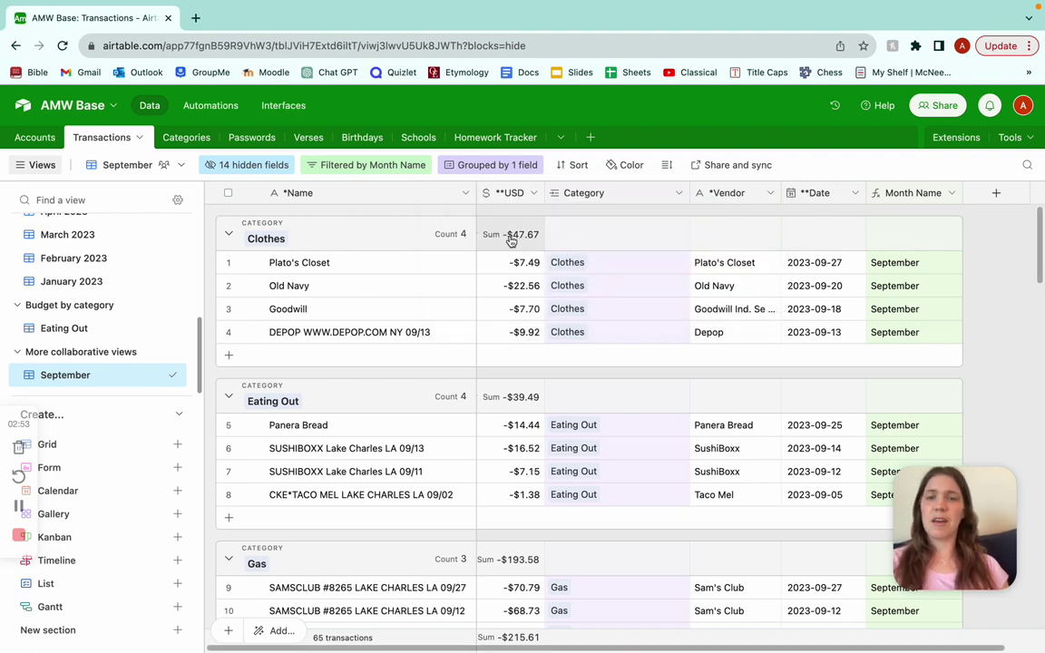
- Try the Average summary for the **USD field in the category groups and restore it to Sum
click(495, 401)
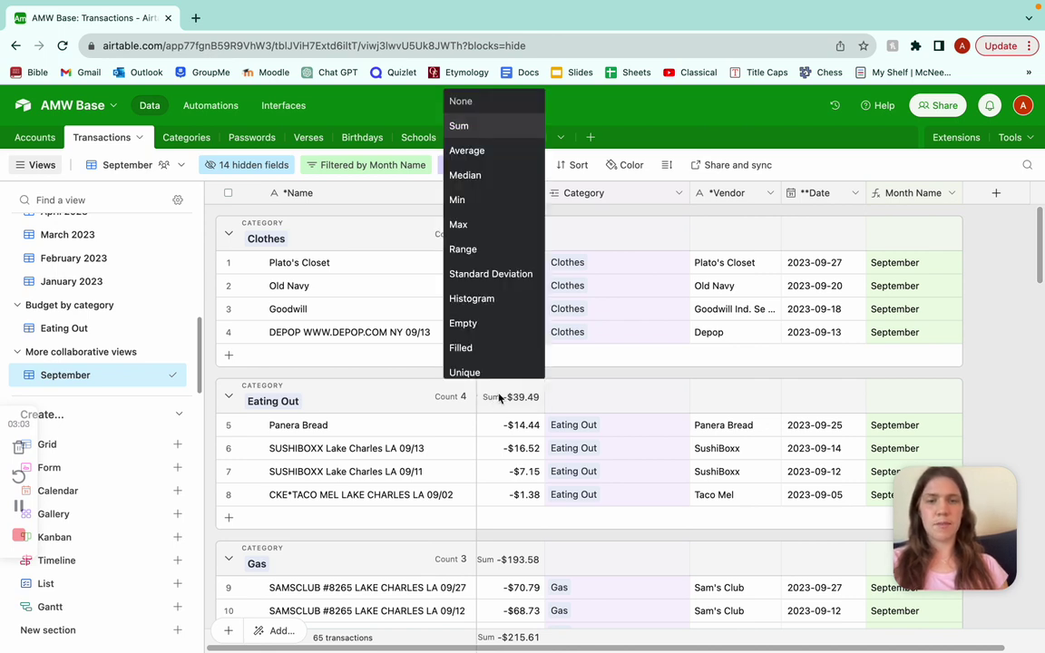
click(464, 151)
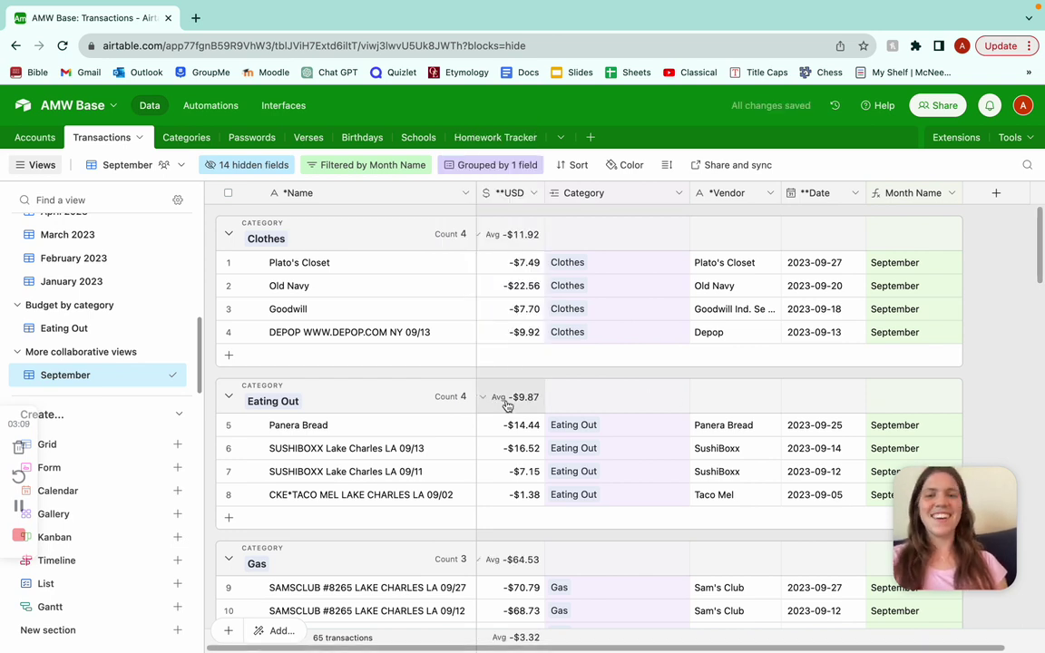
click(496, 406)
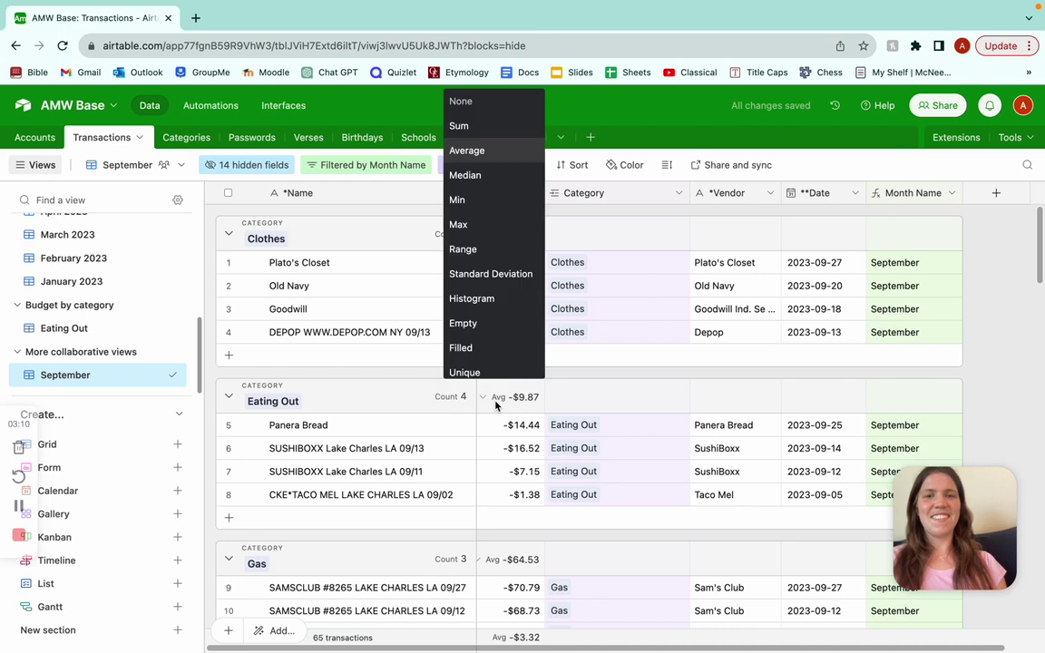
click(467, 129)
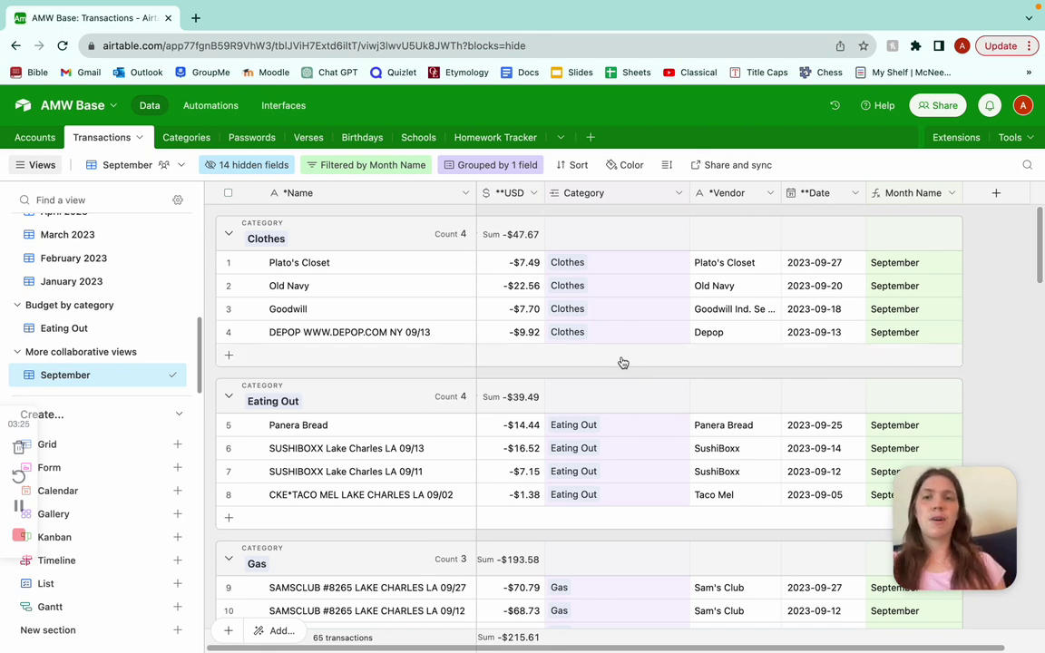
- Add a second filter condition on the **Date field using the "is before" operator
click(395, 167)
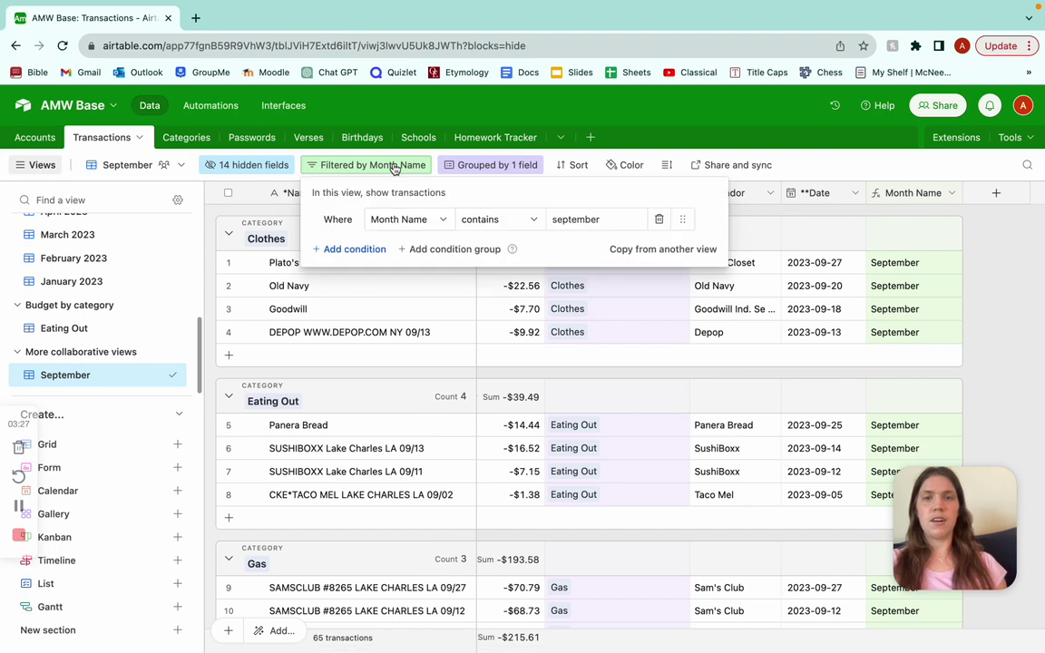
click(354, 252)
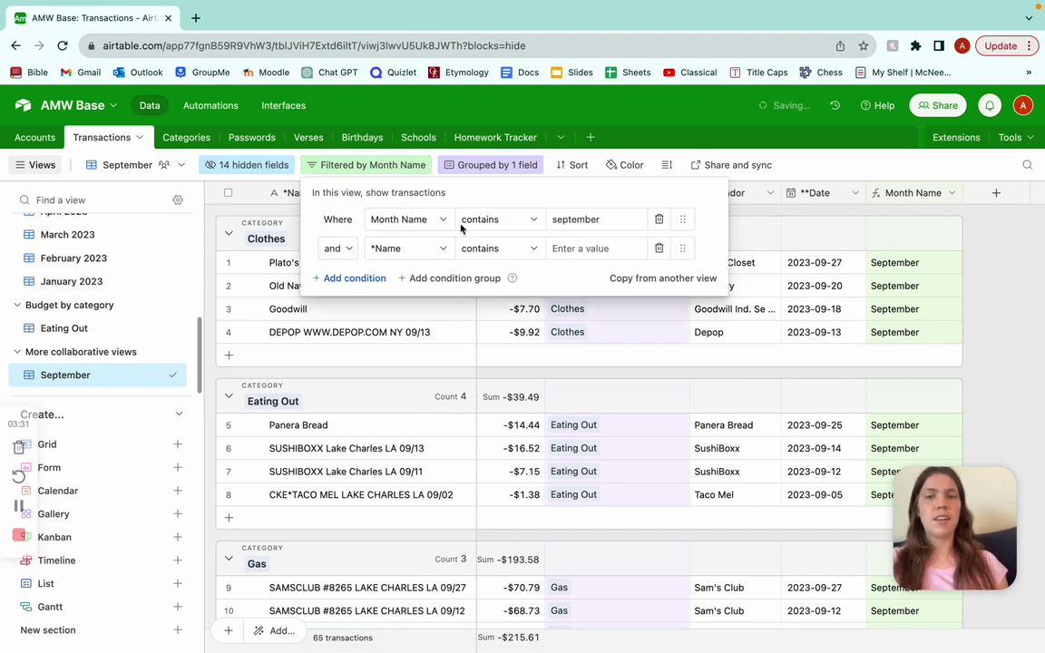
click(425, 253)
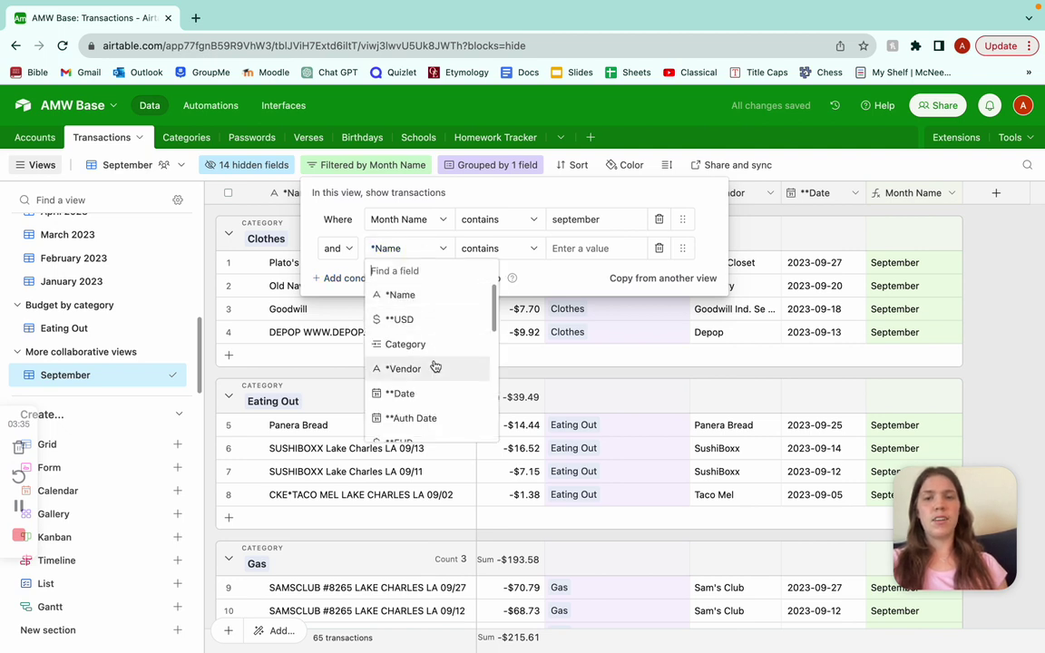
click(421, 393)
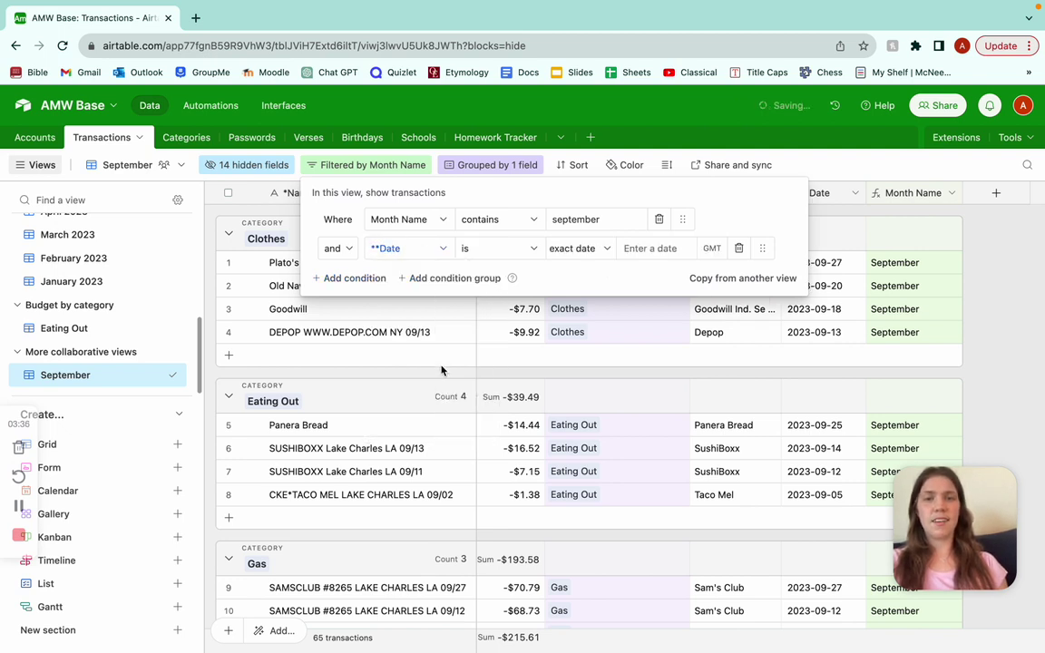
click(509, 250)
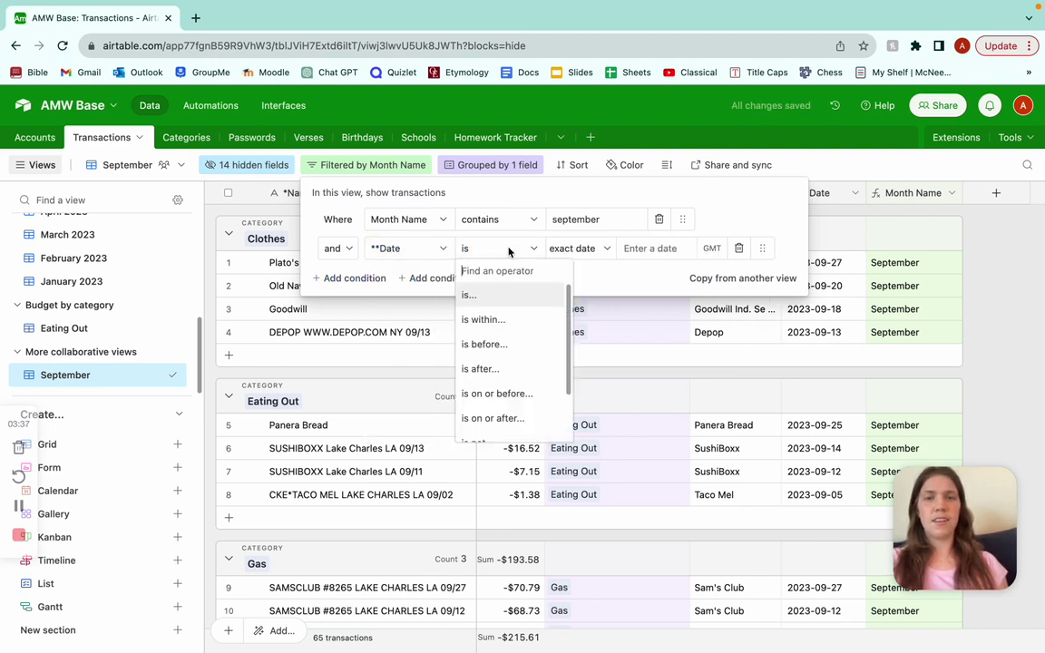
click(496, 345)
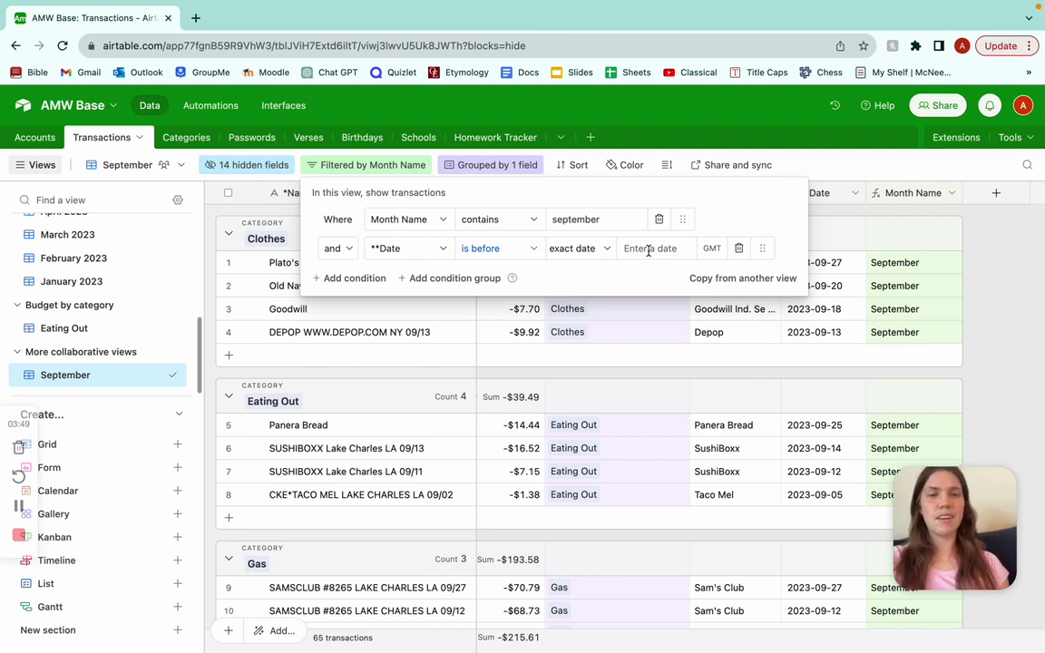
- Set the exact date of the "is before" condition to 2023-12-31
click(649, 251)
click(768, 271)
click(768, 272)
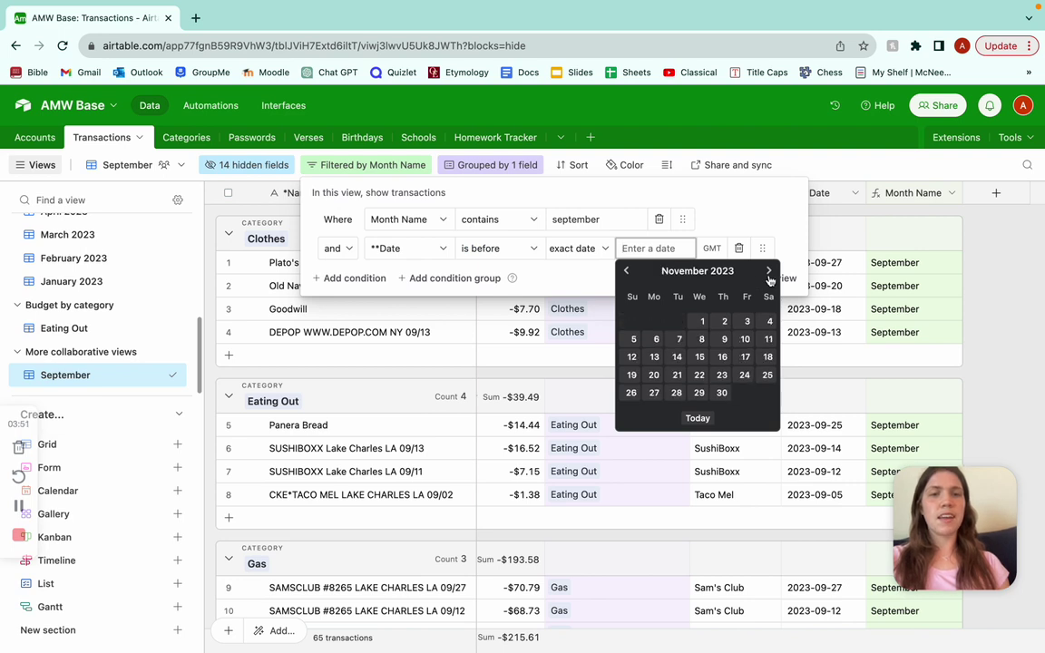
click(769, 271)
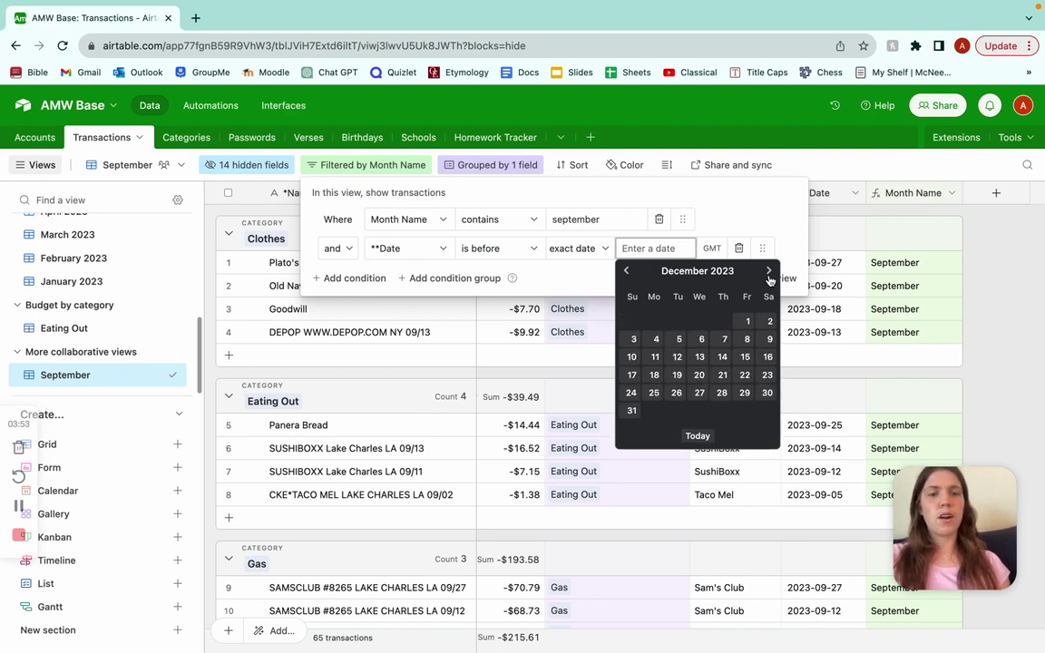
click(632, 410)
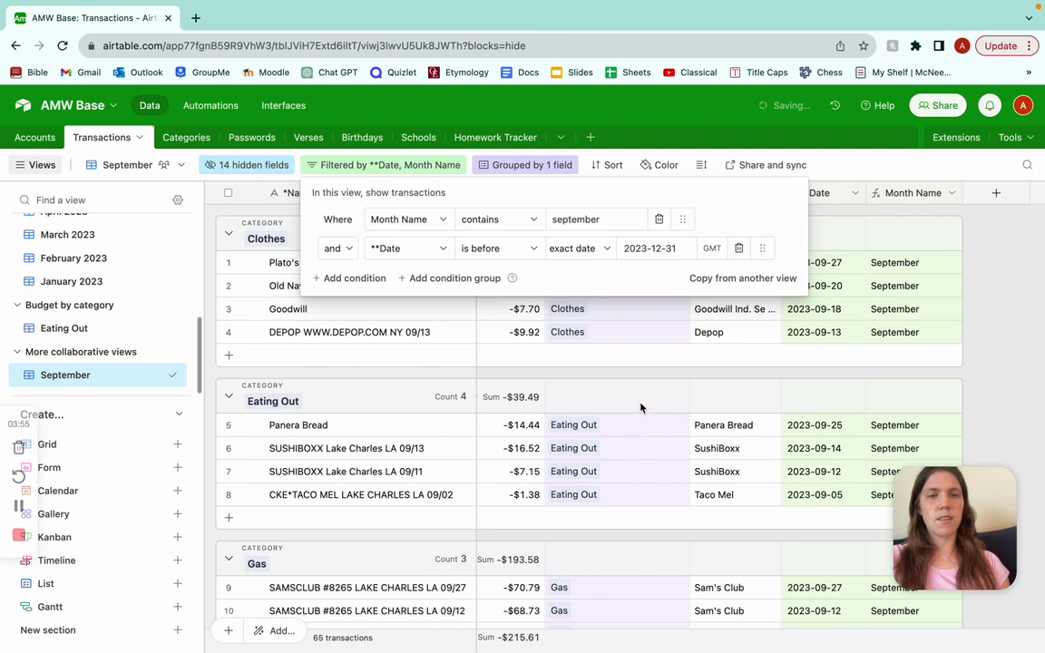
- Add a third filter condition based on the **Date field
click(350, 278)
click(390, 277)
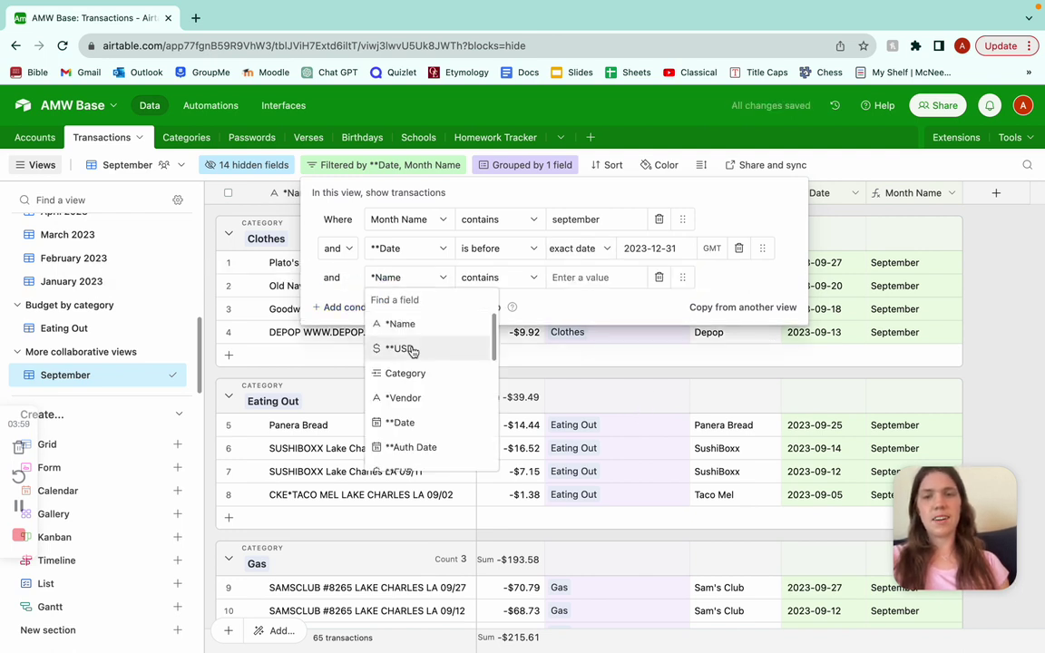
click(400, 423)
- Change the exact date of the "is before" condition to 2024-01-01
click(649, 248)
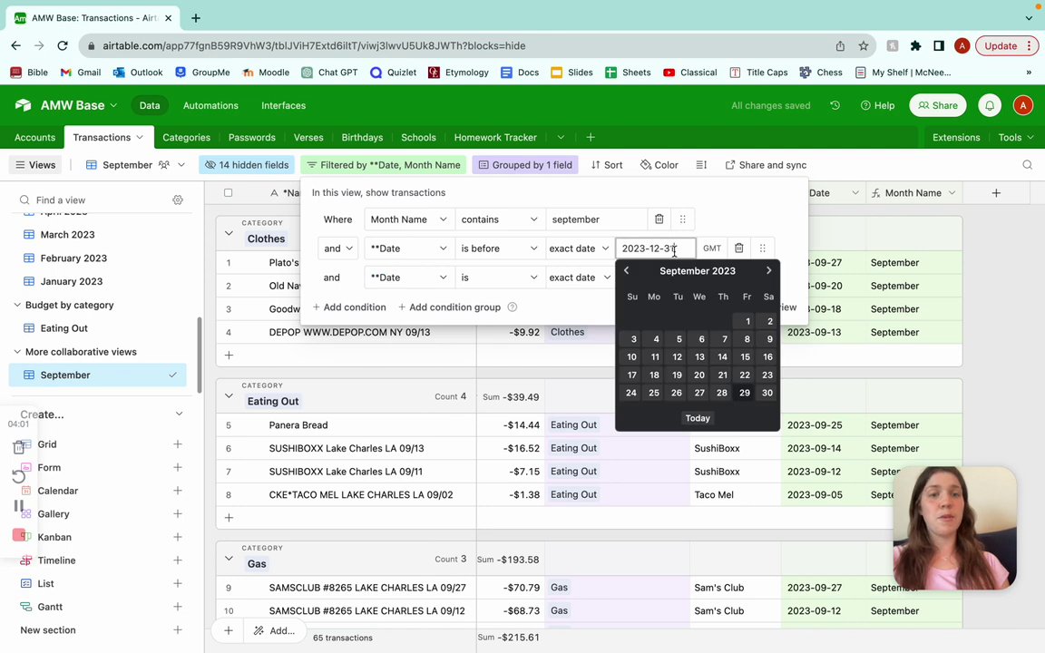
click(768, 271)
click(767, 271)
click(767, 272)
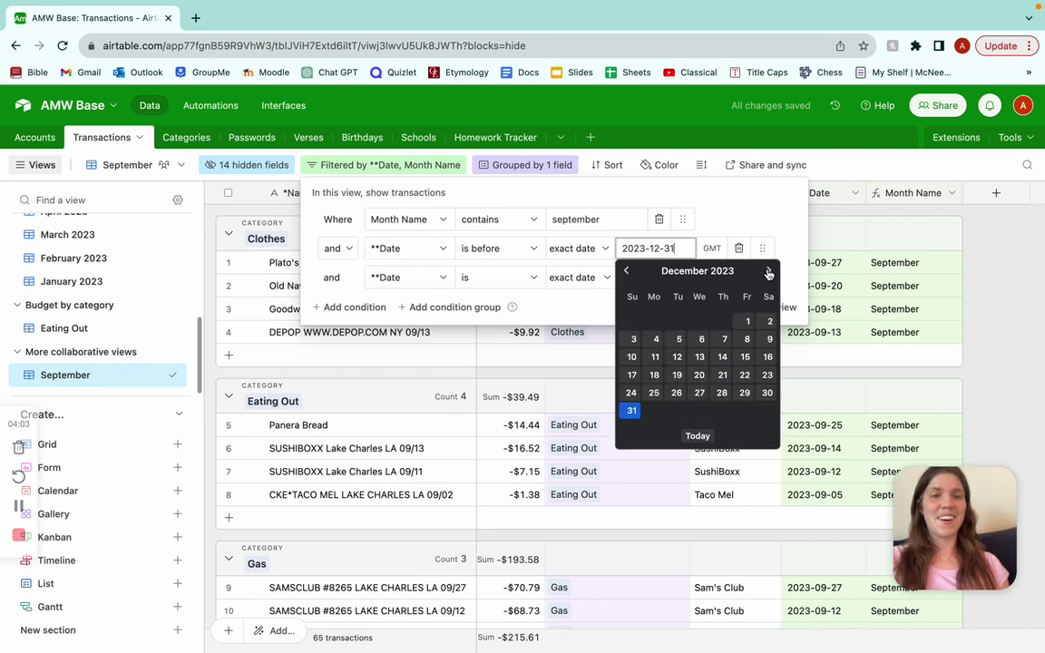
click(767, 271)
click(653, 321)
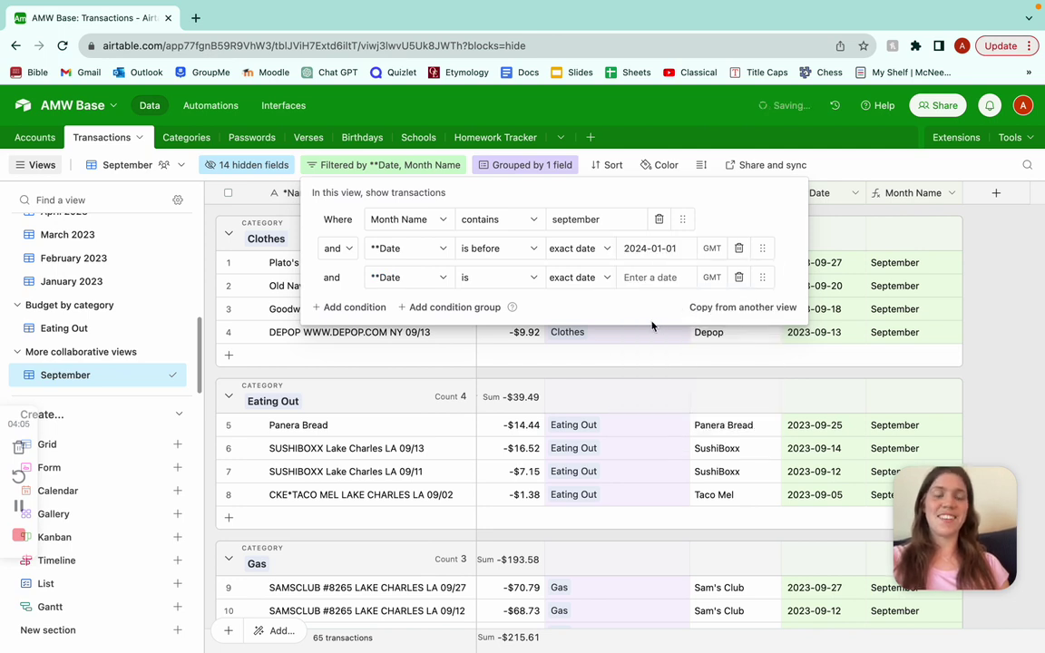
- Set the third filter condition so that **Date is after the exact date 2022-12-31
click(482, 279)
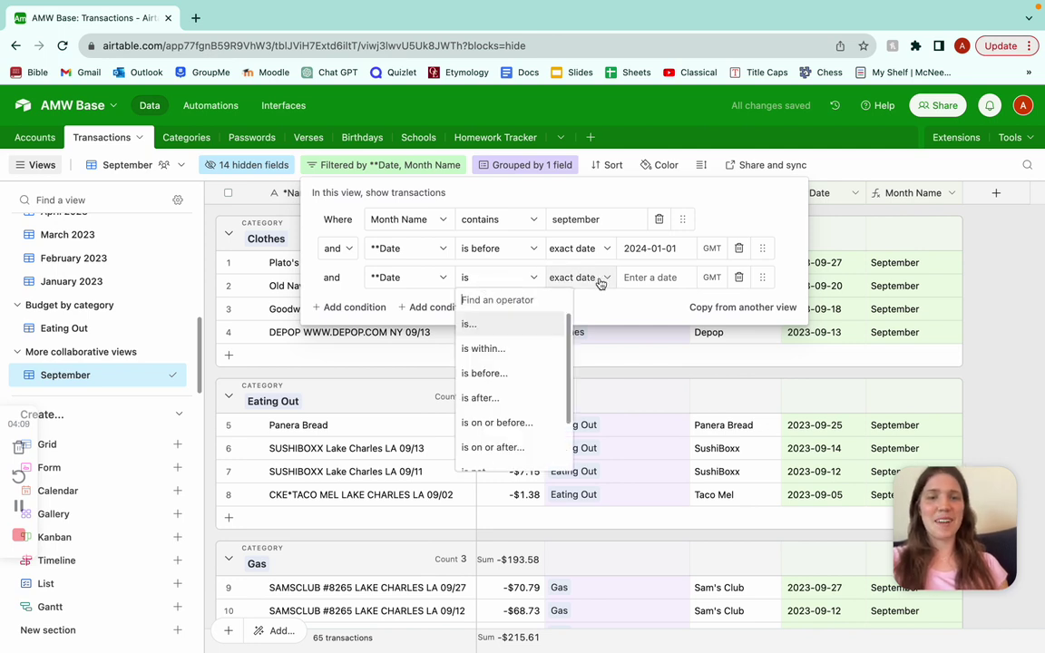
click(496, 398)
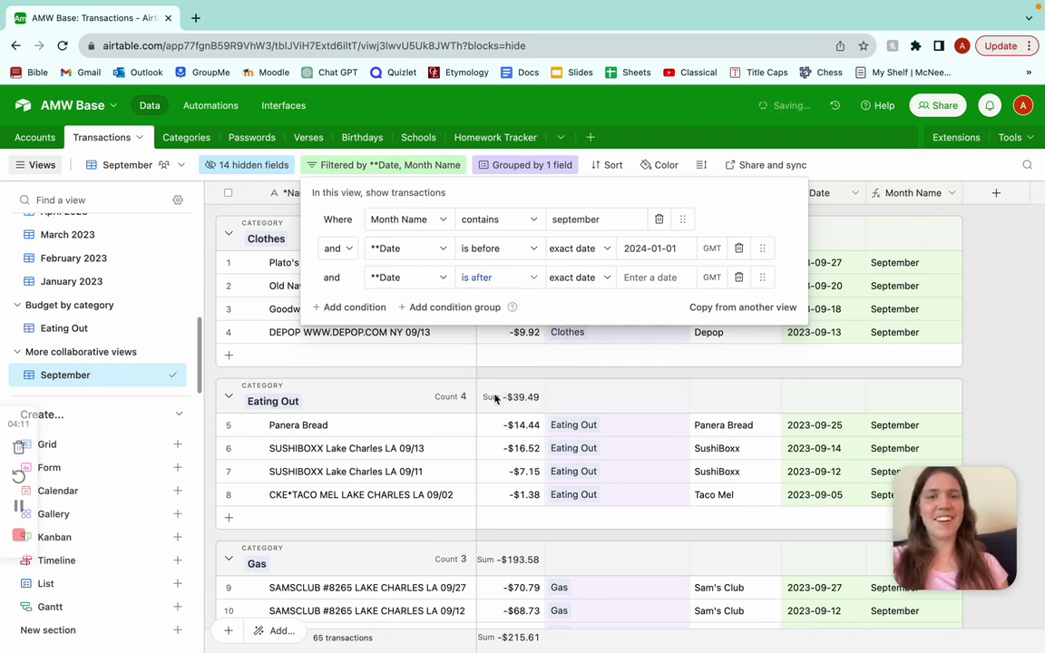
click(632, 277)
click(624, 299)
click(625, 300)
click(625, 300)
click(625, 300)
click(625, 300)
click(625, 300)
click(625, 301)
click(625, 300)
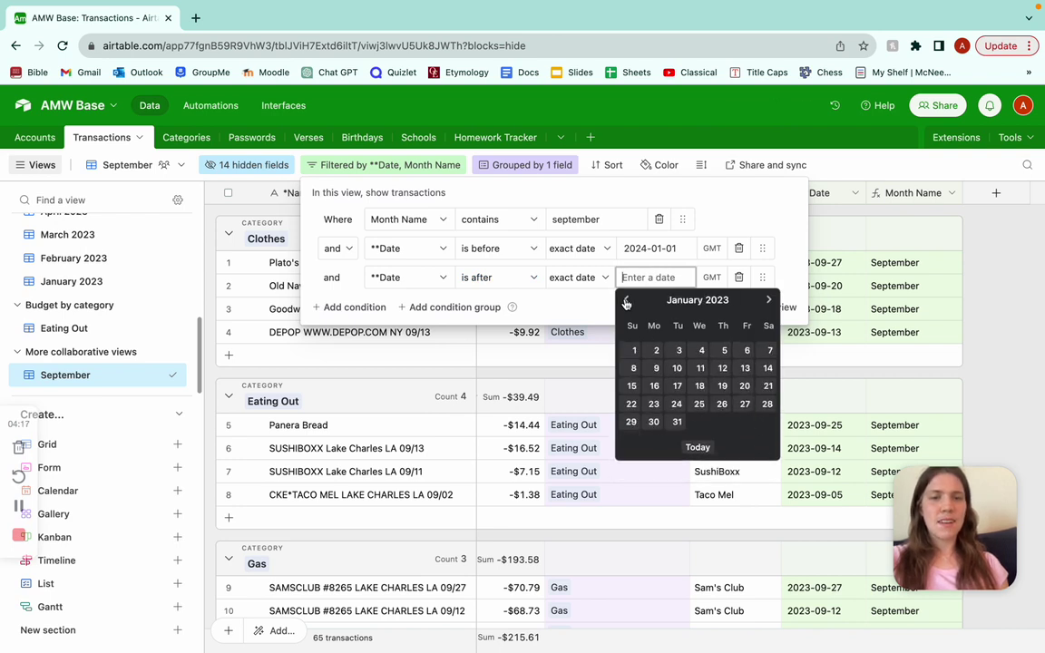
click(625, 301)
click(768, 422)
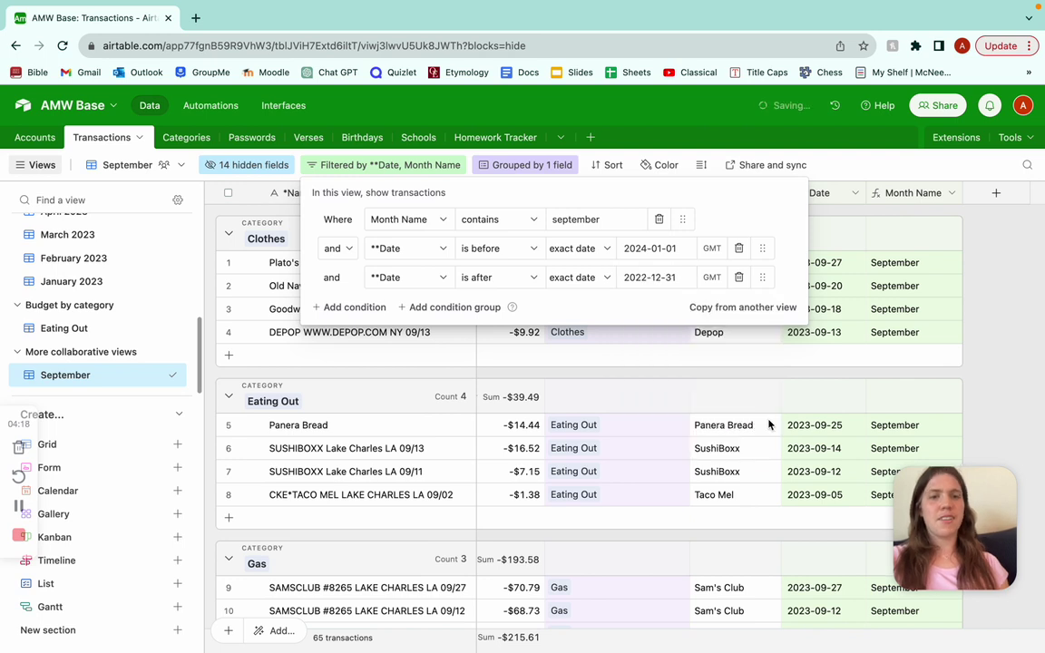
- Try to rename the September view as September 2023
click(673, 380)
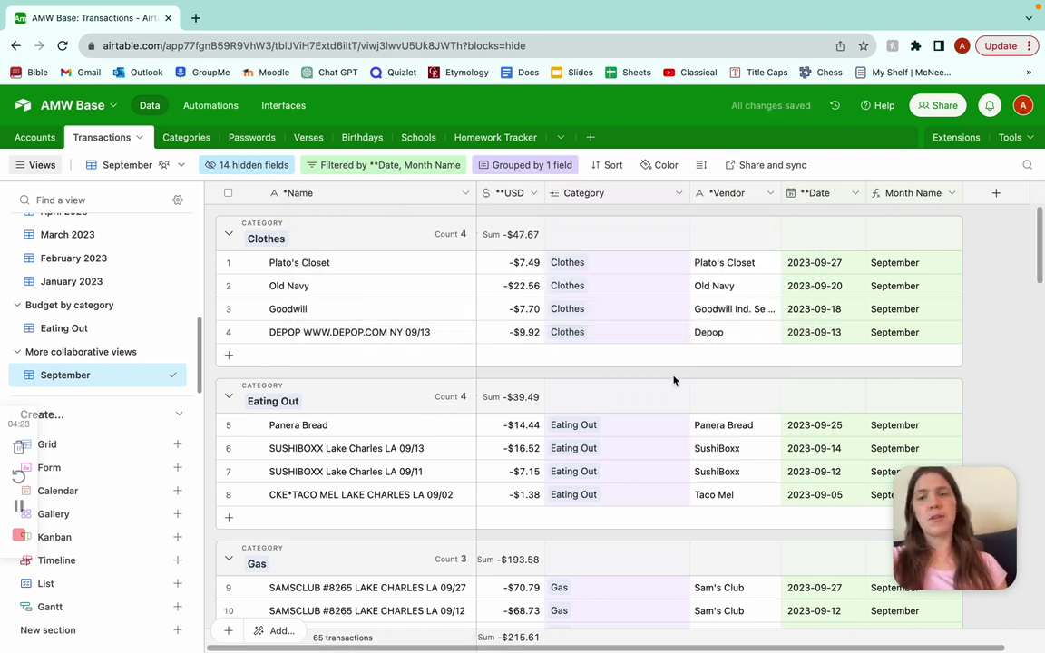
double_click(118, 375)
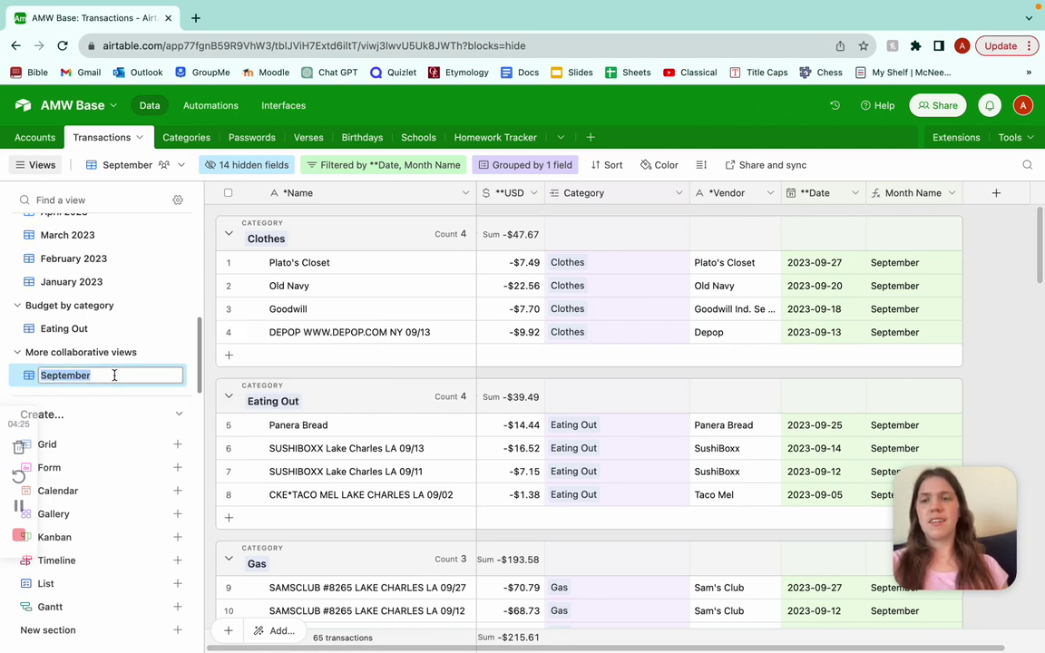
click(114, 375)
text(2023)
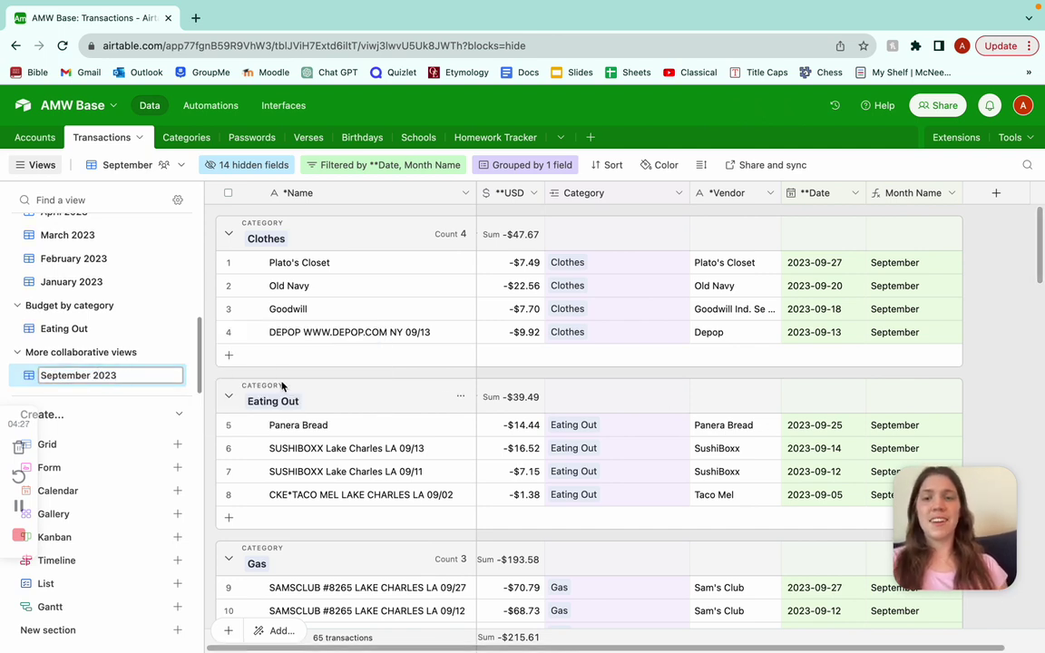
key(Escape)
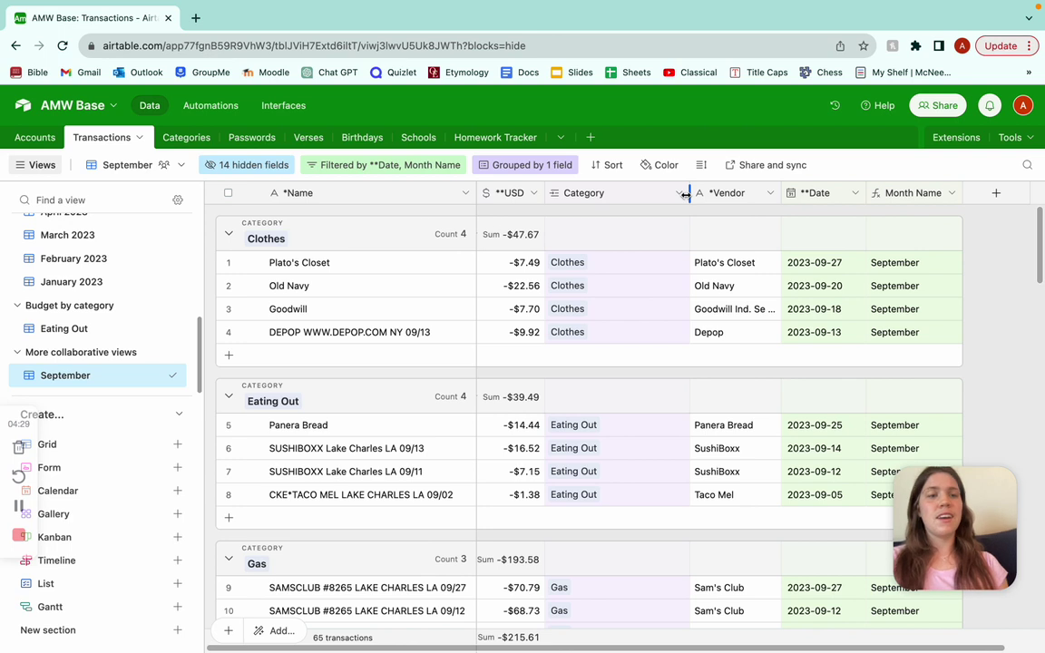
- Change the Month Name filter condition of the September view so that it contains "april"
click(439, 165)
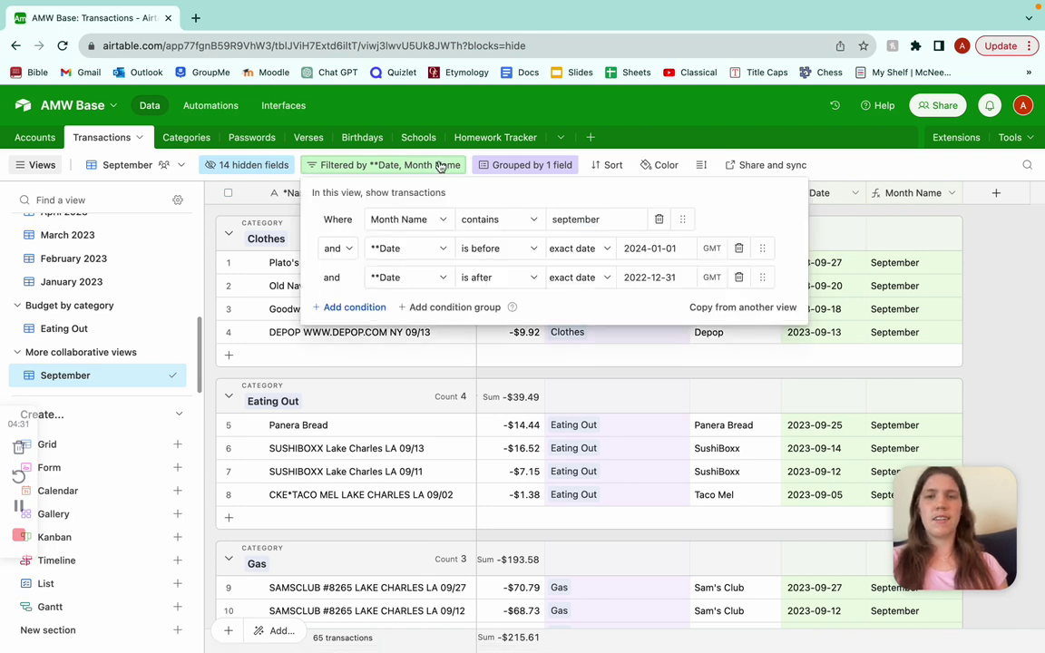
double_click(571, 218)
text(april)
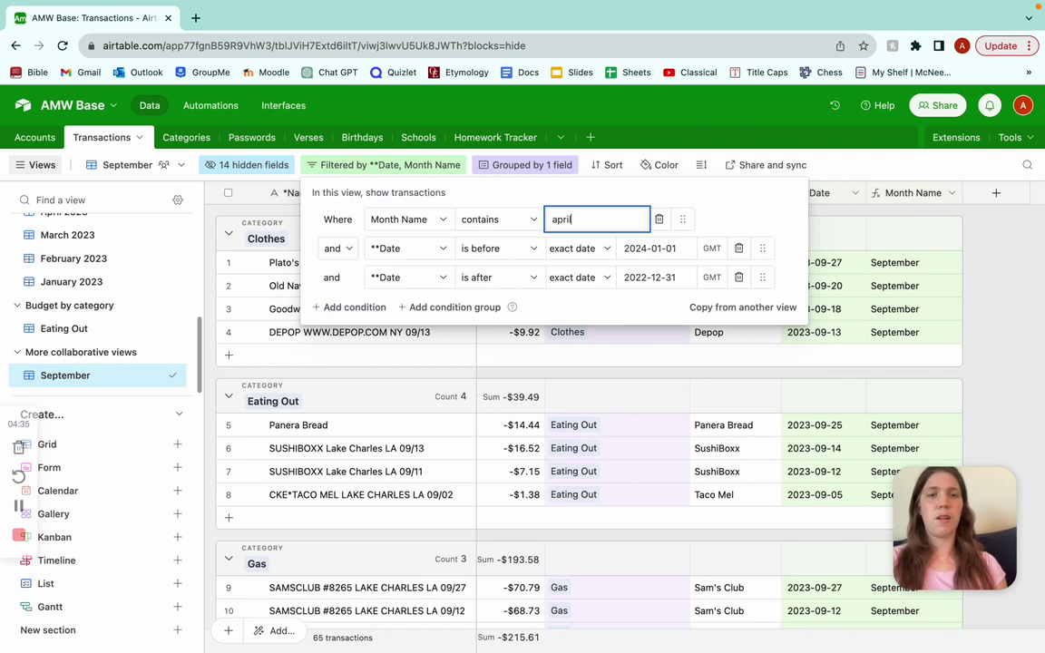
click(990, 318)
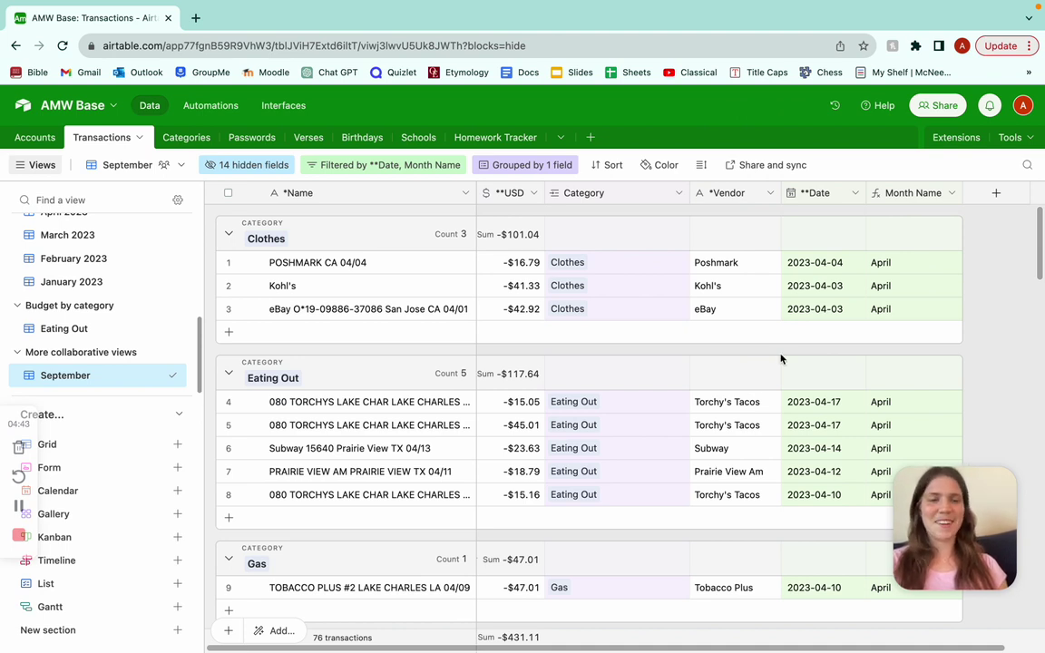
- Open the Eating Out view and summarize its **USD field by Sum
click(89, 331)
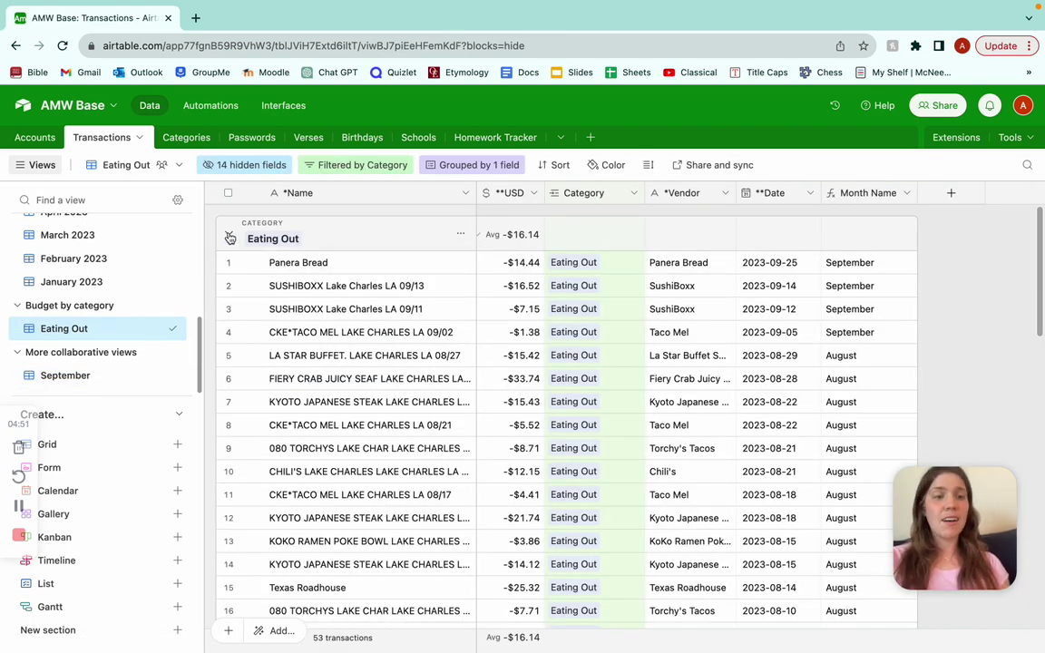
click(230, 237)
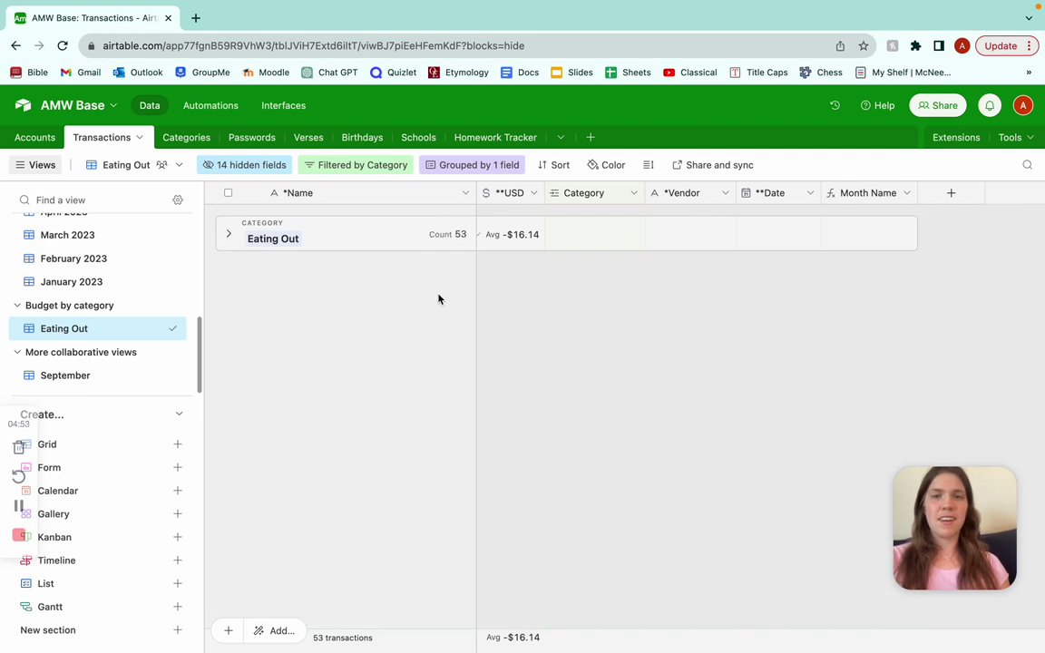
click(491, 247)
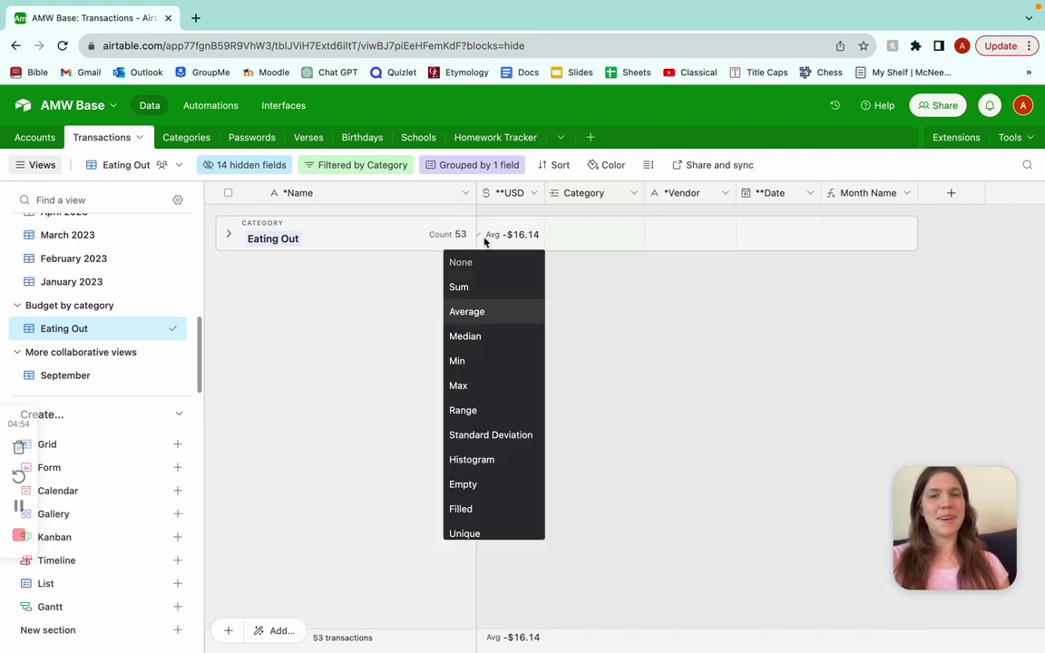
click(463, 285)
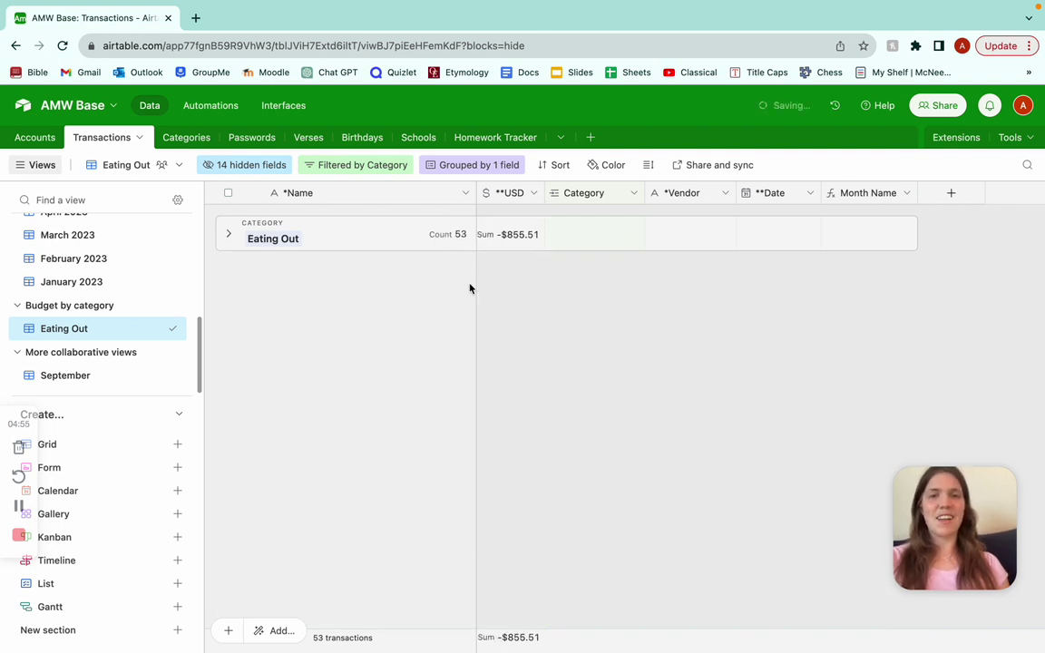
click(229, 237)
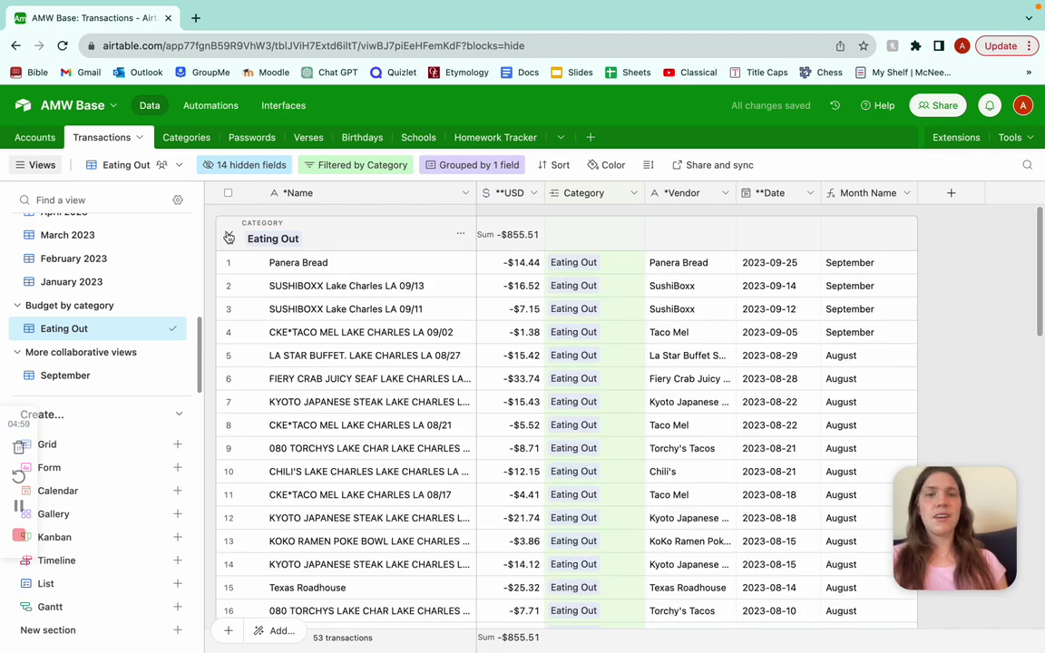
- Create a collaborative grid view named "Wants and clothes"
click(134, 451)
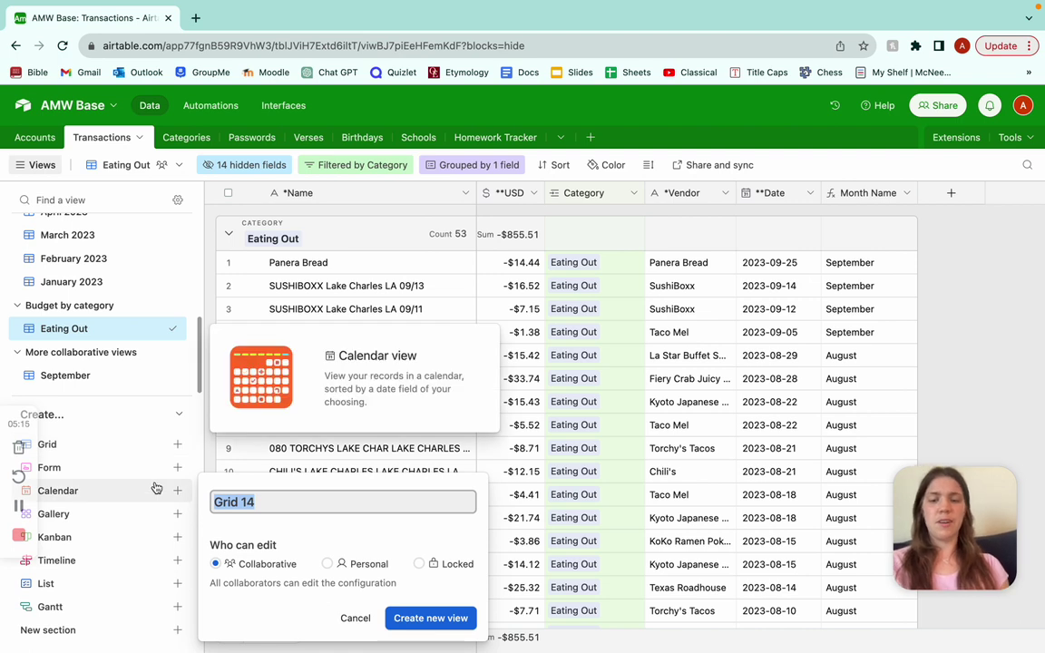
text(Wants a)
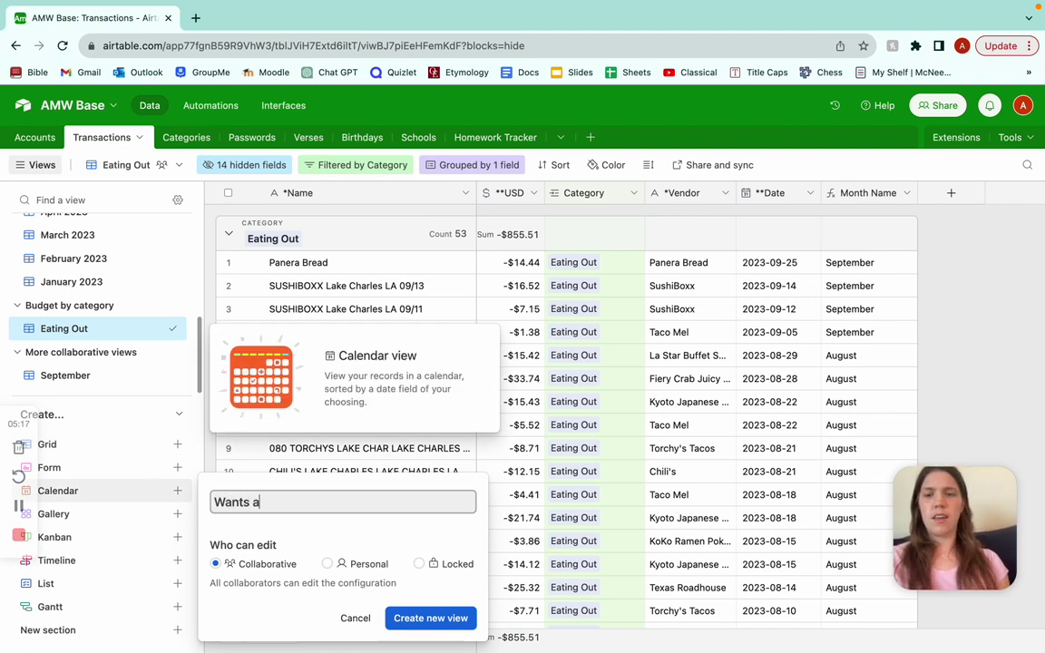
text(nd clothes)
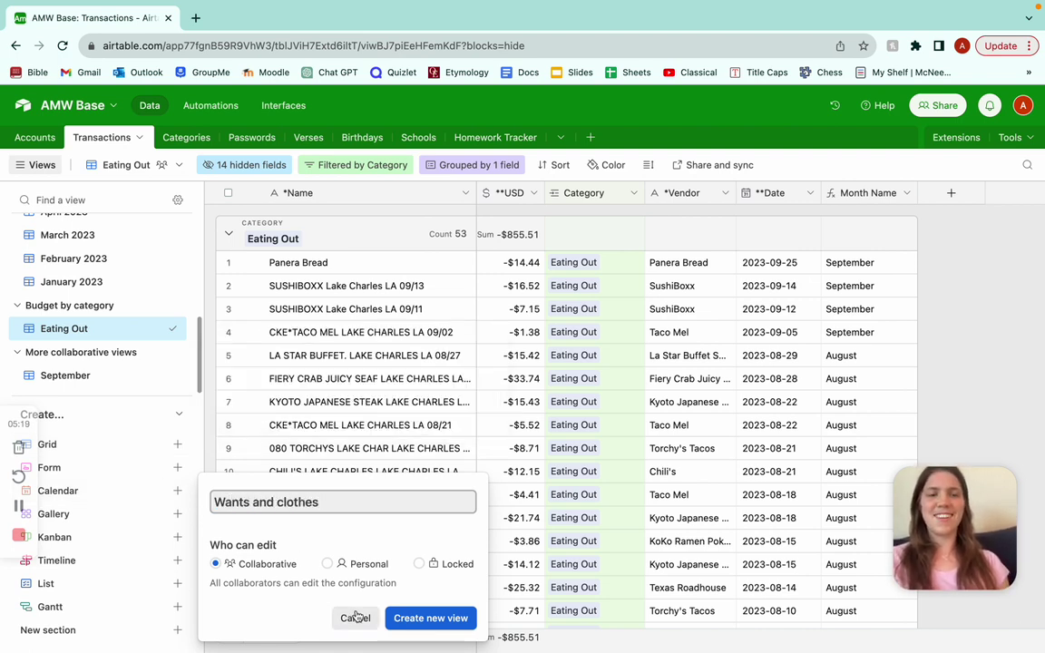
click(415, 617)
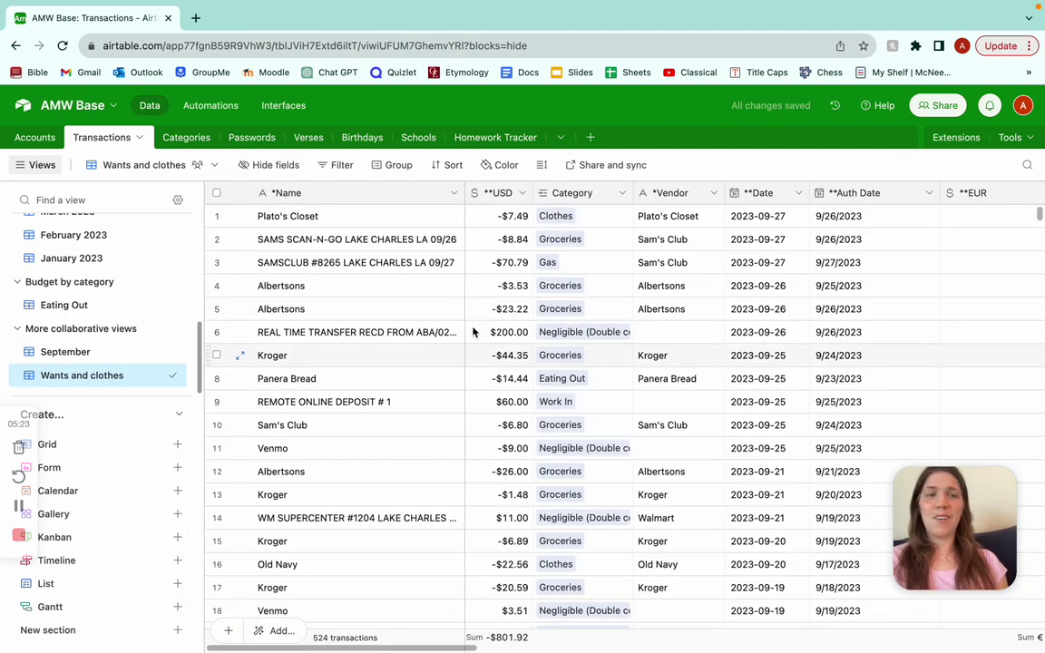
- Hide the Budget Goals, Name (from Category), Flow Type, **Account ID, *Sub-Account and **Raw fields in the new view
click(247, 164)
scroll(295, 451, down, 1)
scroll(295, 451, down, 1)
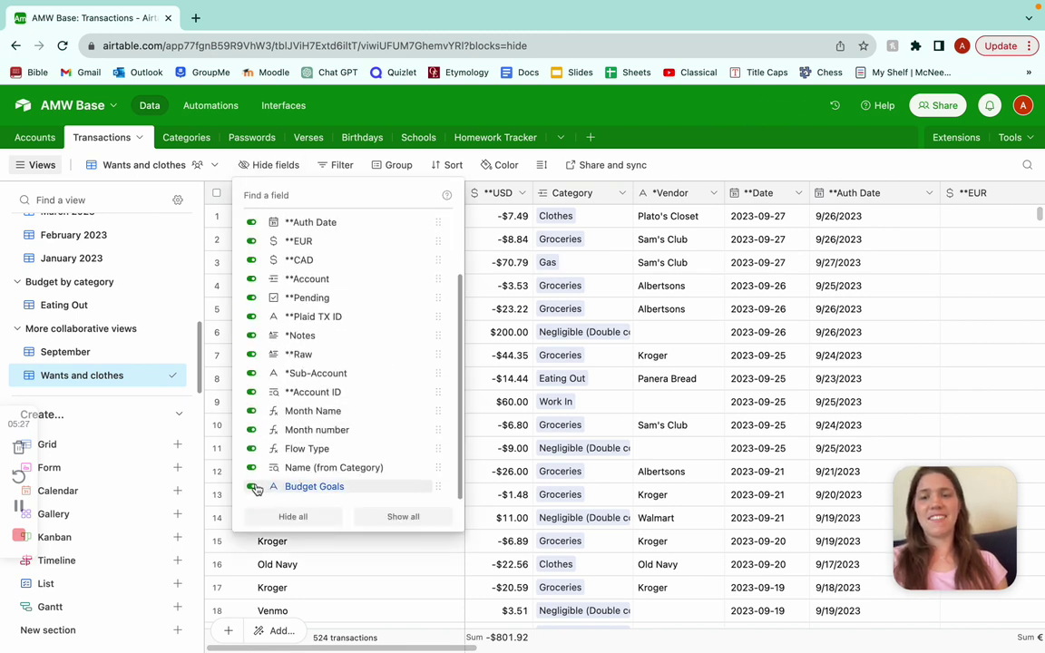
click(251, 486)
click(251, 467)
click(251, 448)
click(251, 392)
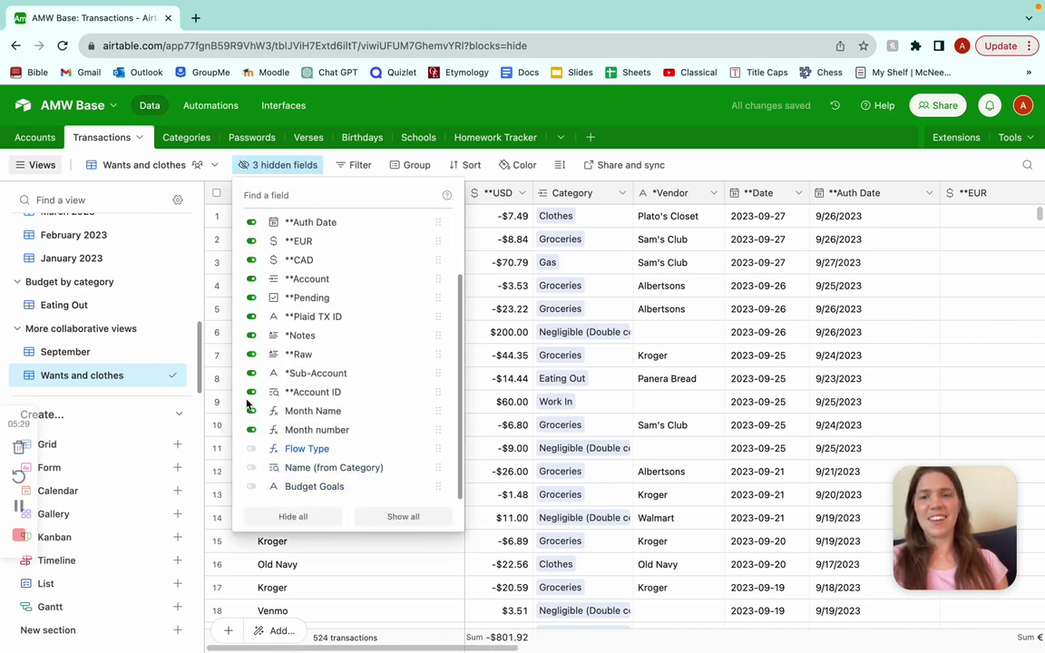
click(251, 373)
click(252, 354)
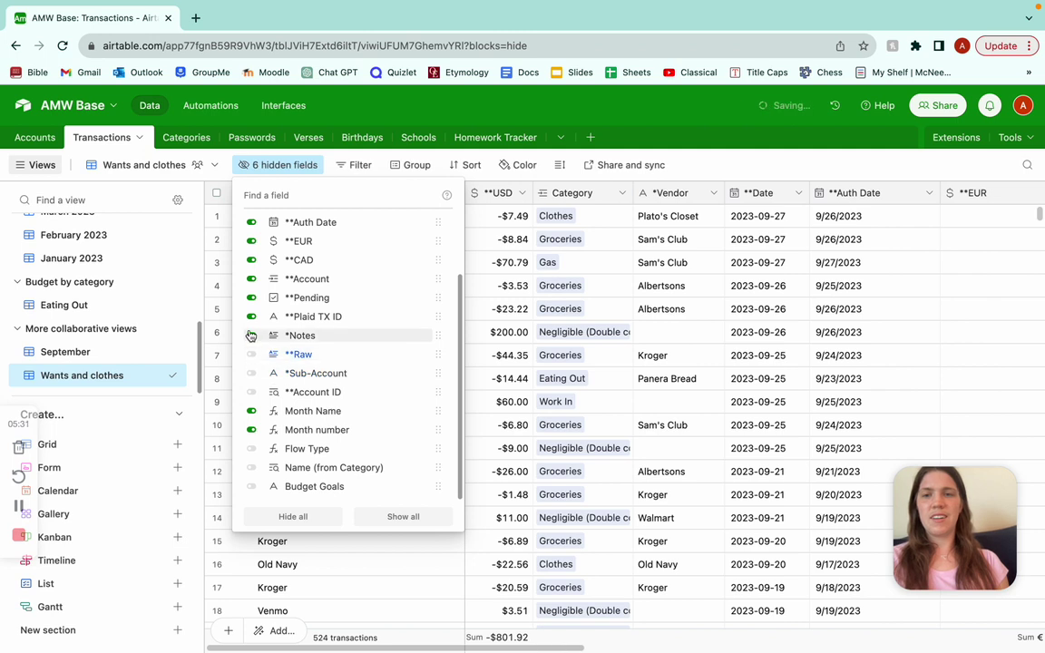
- Hide the *Notes, **Plaid TX ID, **Pending, **Account, **CAD, **EUR and **Auth Date fields as well
click(251, 336)
click(252, 317)
click(251, 298)
click(251, 279)
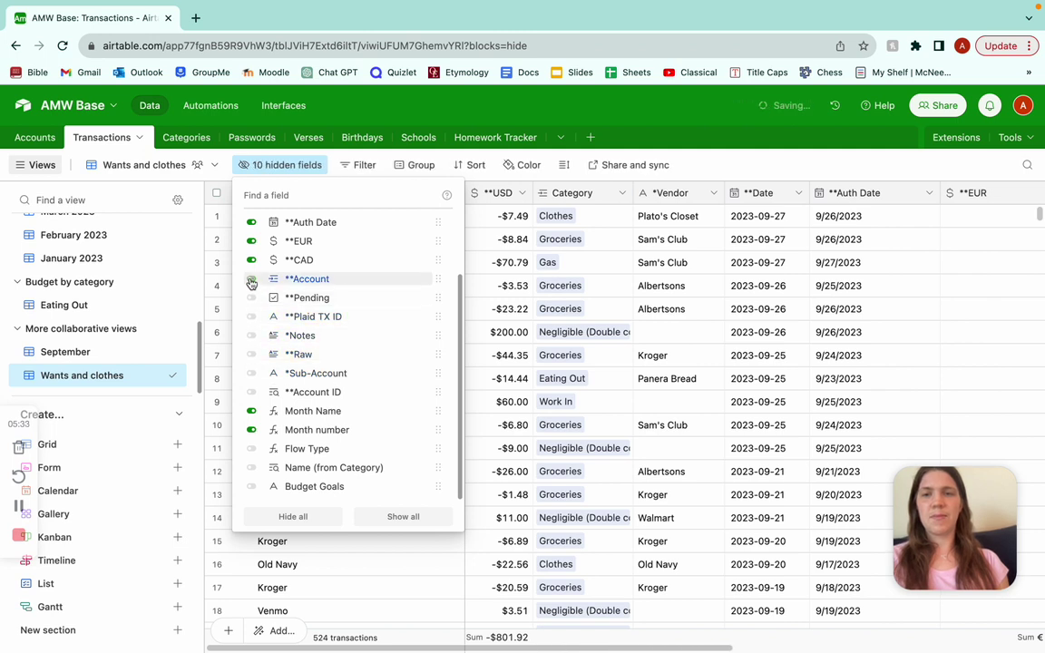
click(251, 259)
click(251, 240)
click(251, 222)
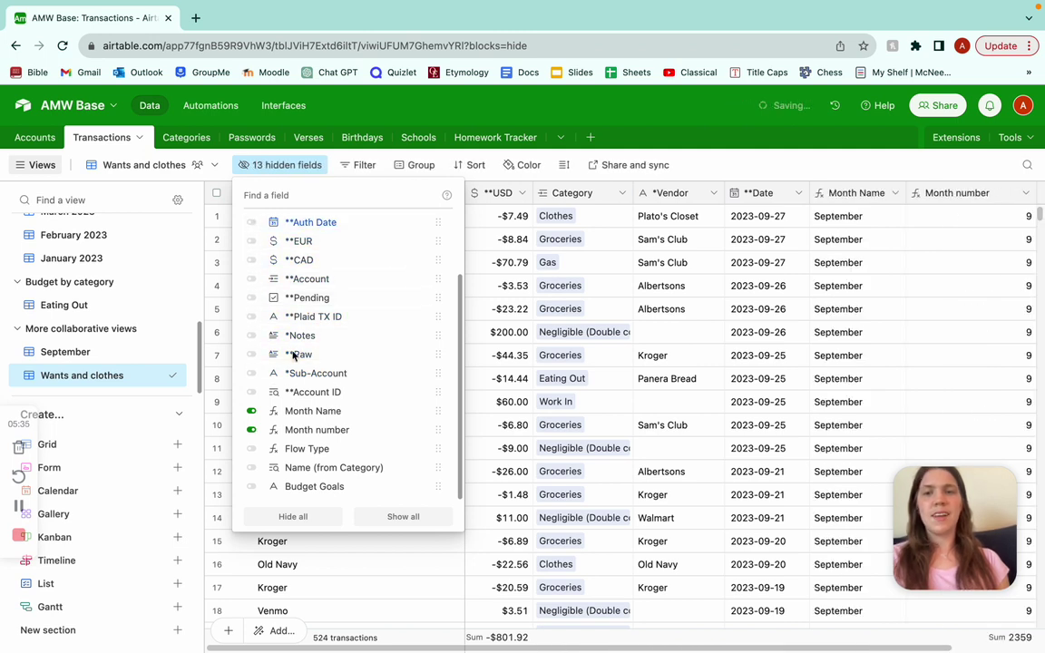
scroll(345, 385, up, 2)
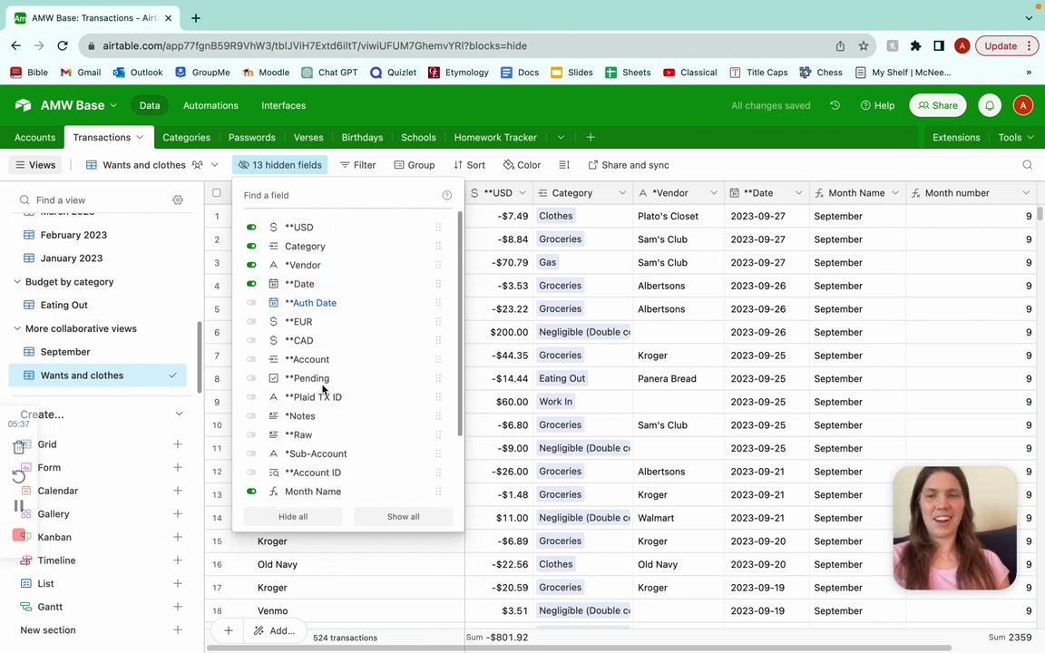
click(494, 407)
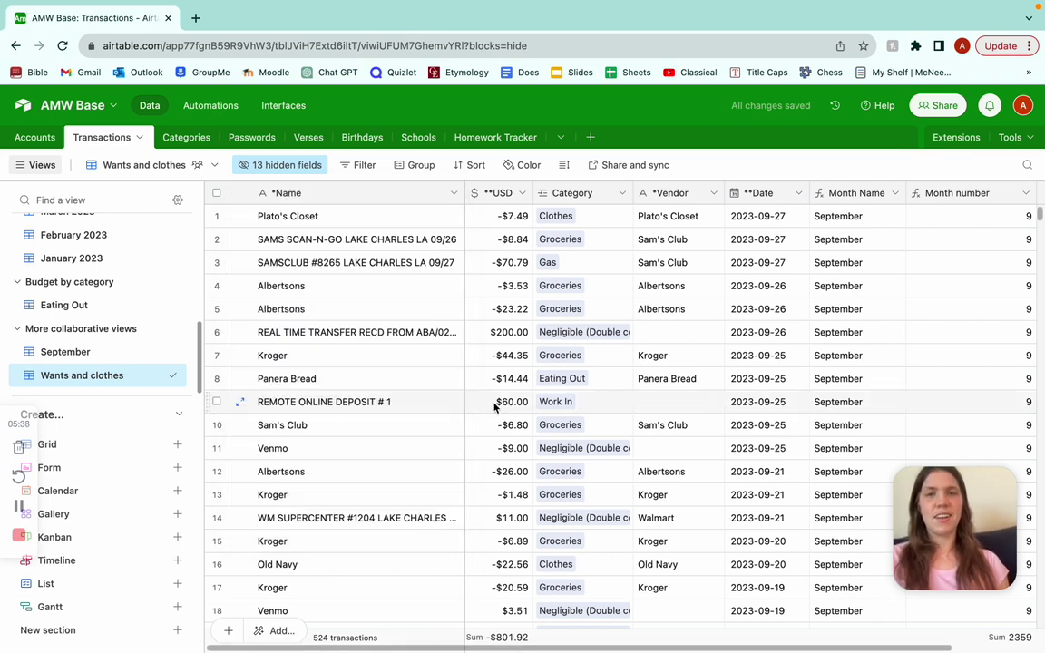
- Filter the Wants and clothes view to transactions whose Category has any of Clothes or Wants
click(362, 165)
click(382, 220)
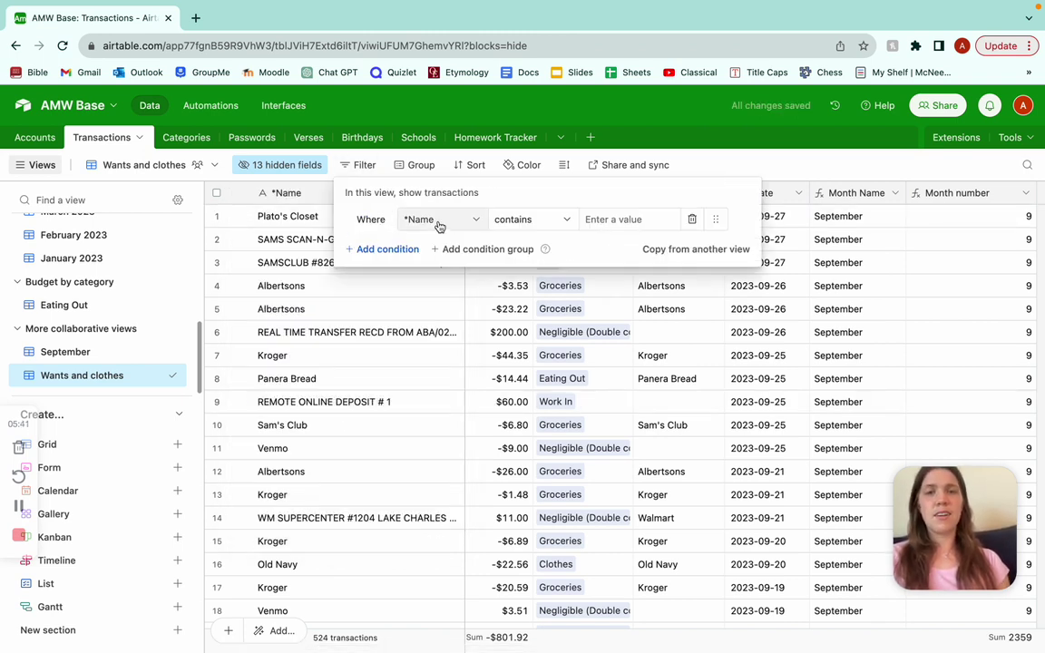
click(406, 219)
click(438, 315)
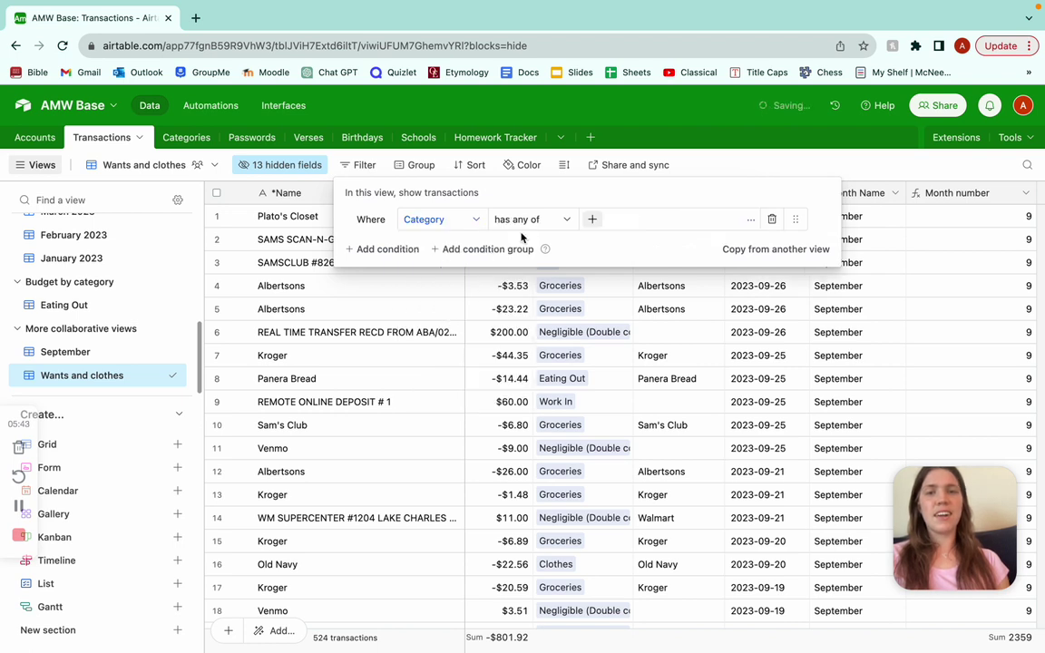
click(590, 222)
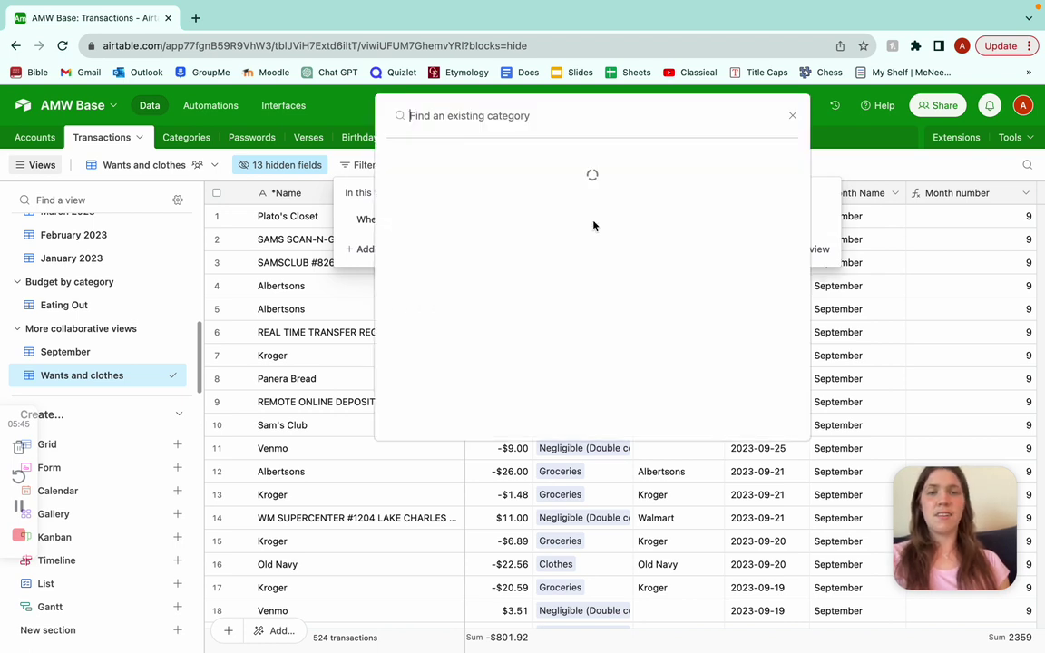
click(571, 185)
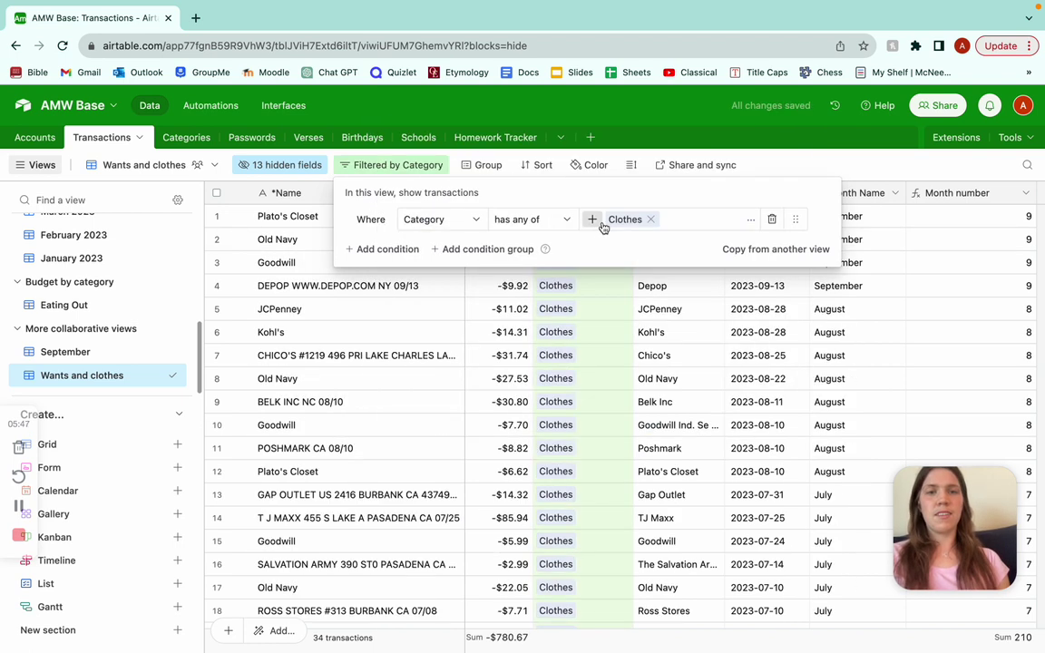
click(591, 219)
text(wan)
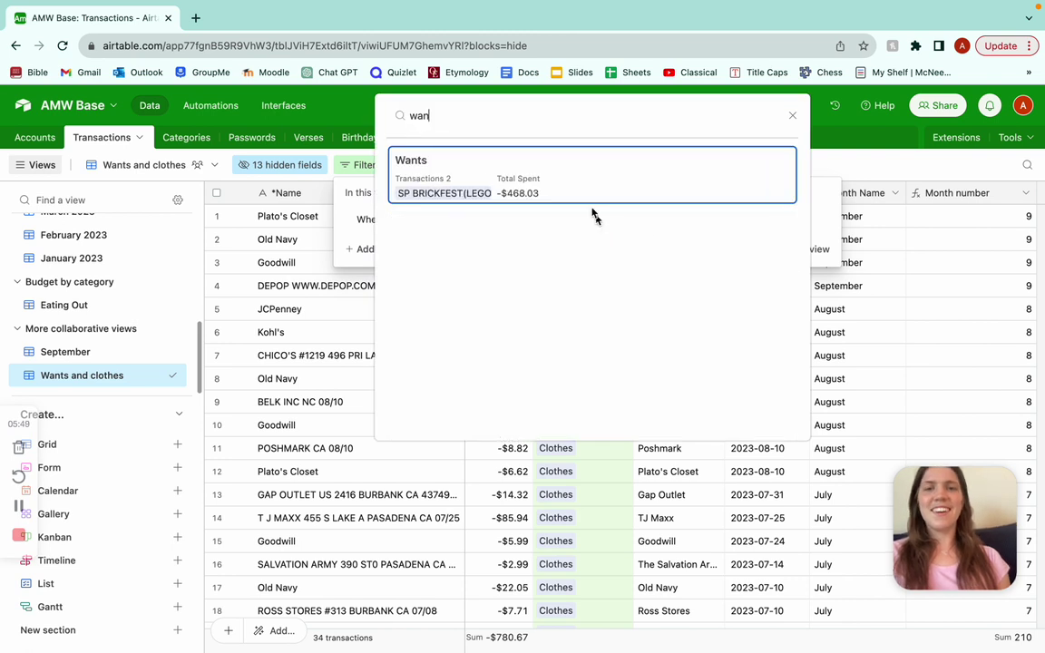
click(535, 177)
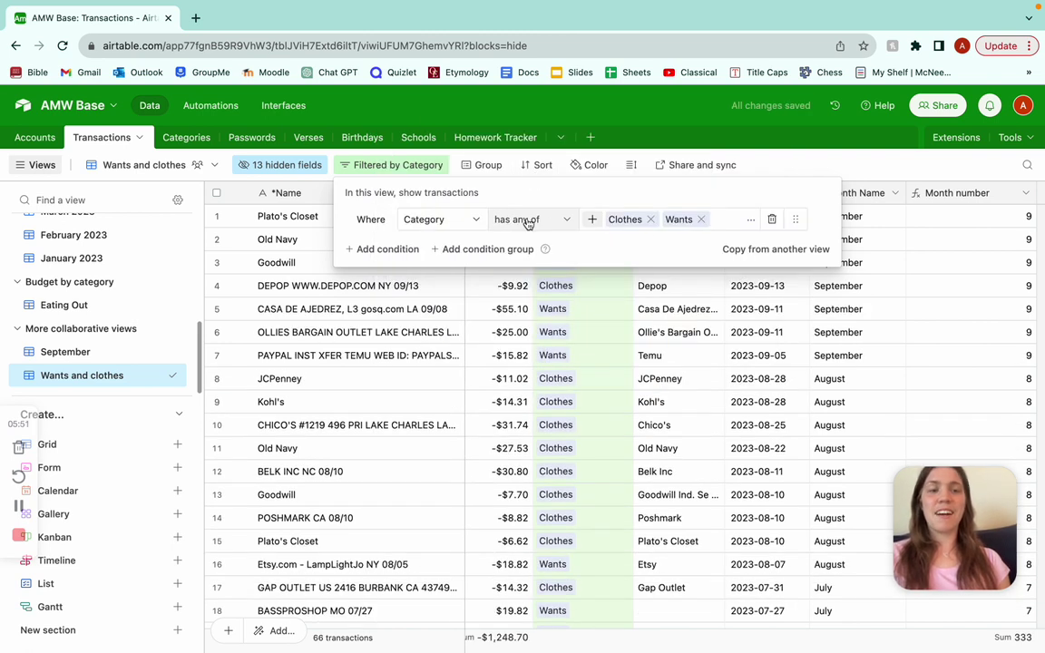
- Review the operators available for the Category condition and look through the filtered transactions
click(527, 223)
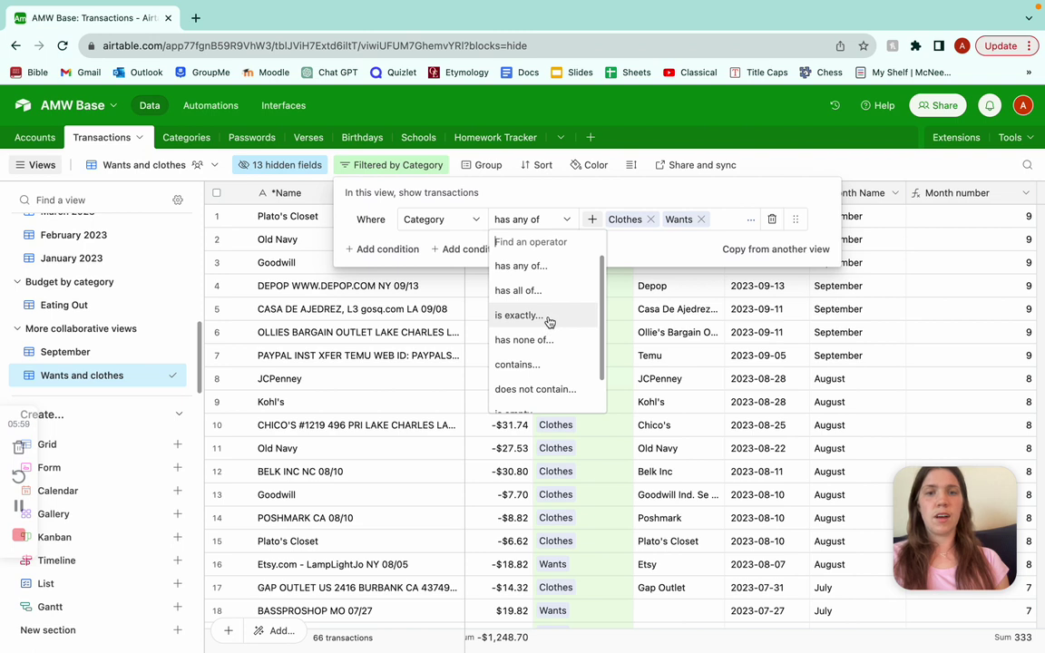
scroll(551, 326, down, 2)
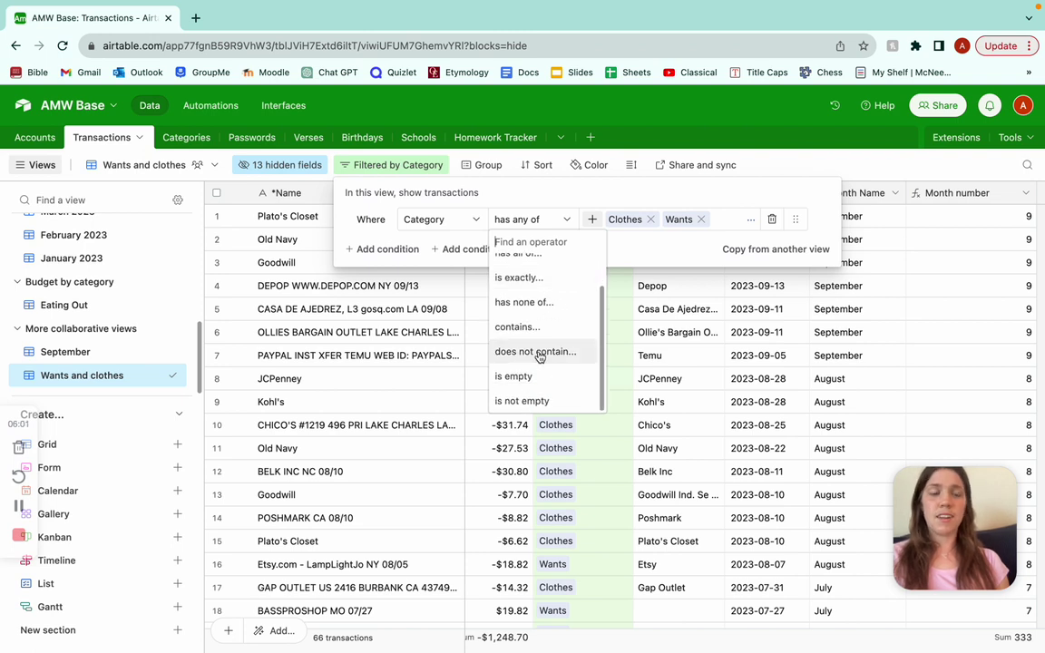
click(687, 372)
click(701, 374)
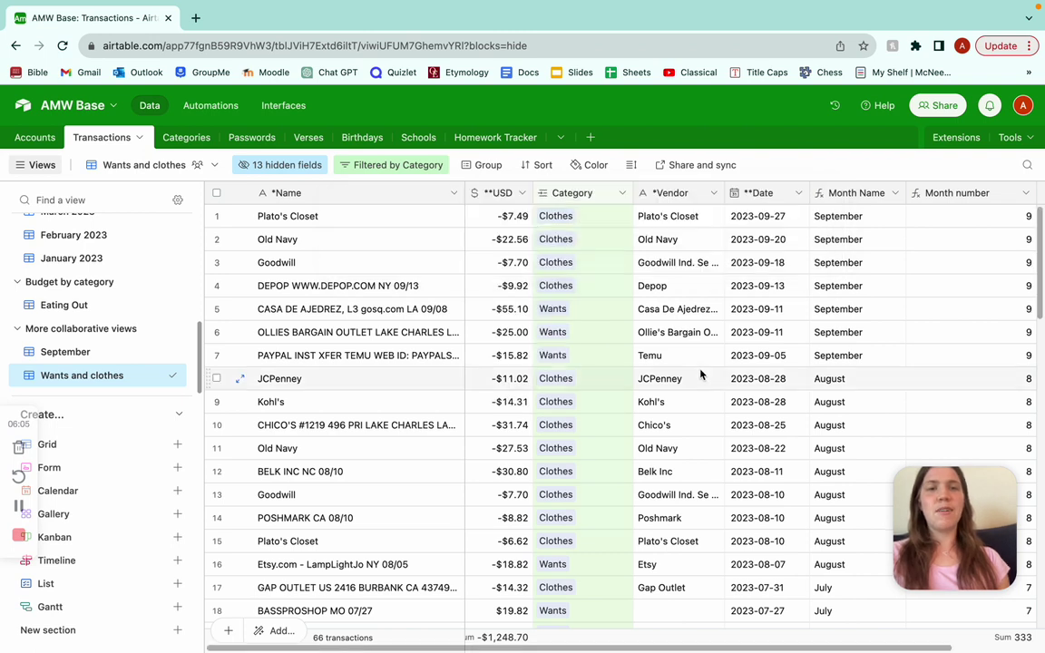
scroll(700, 375, down, 10)
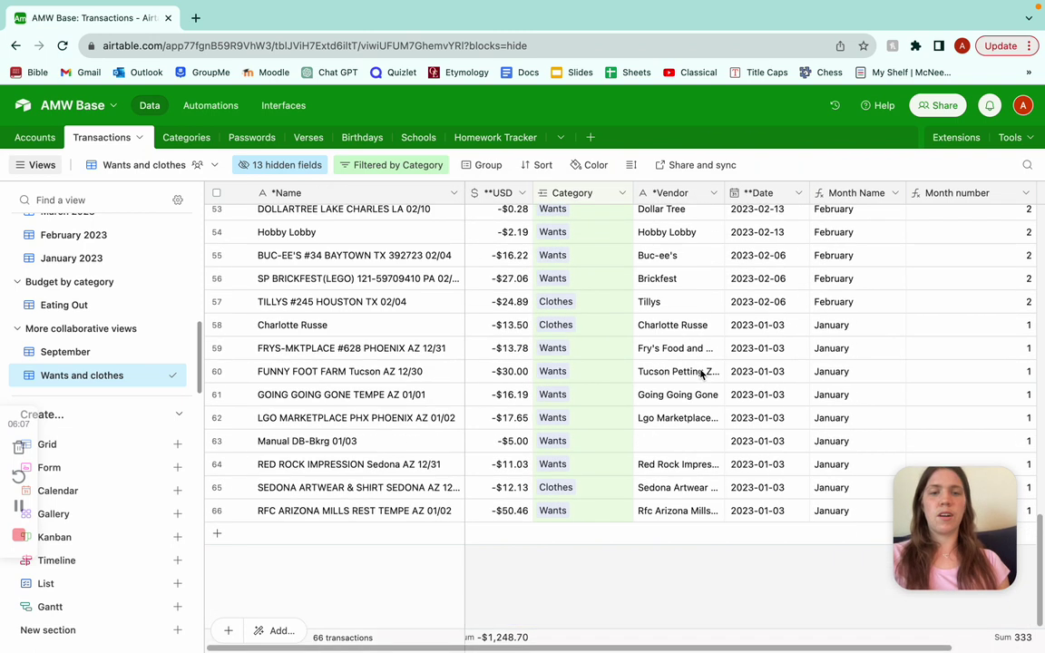
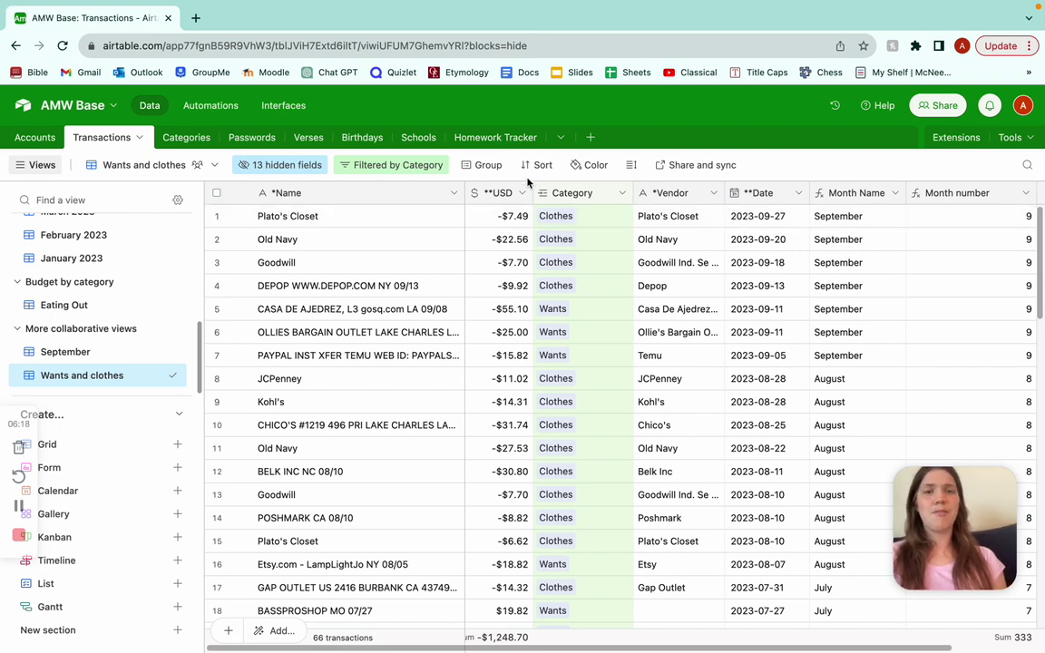
- Examine the formulas behind the Month Name and Month number fields, expanding the full SWITCH formula that maps months to numbers
click(487, 167)
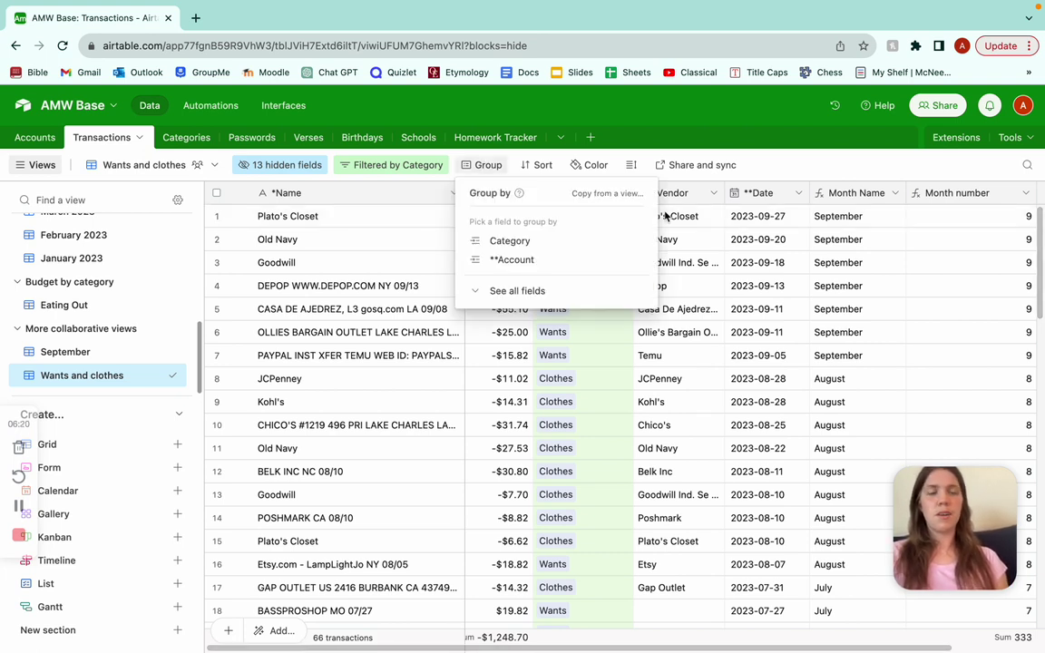
click(790, 262)
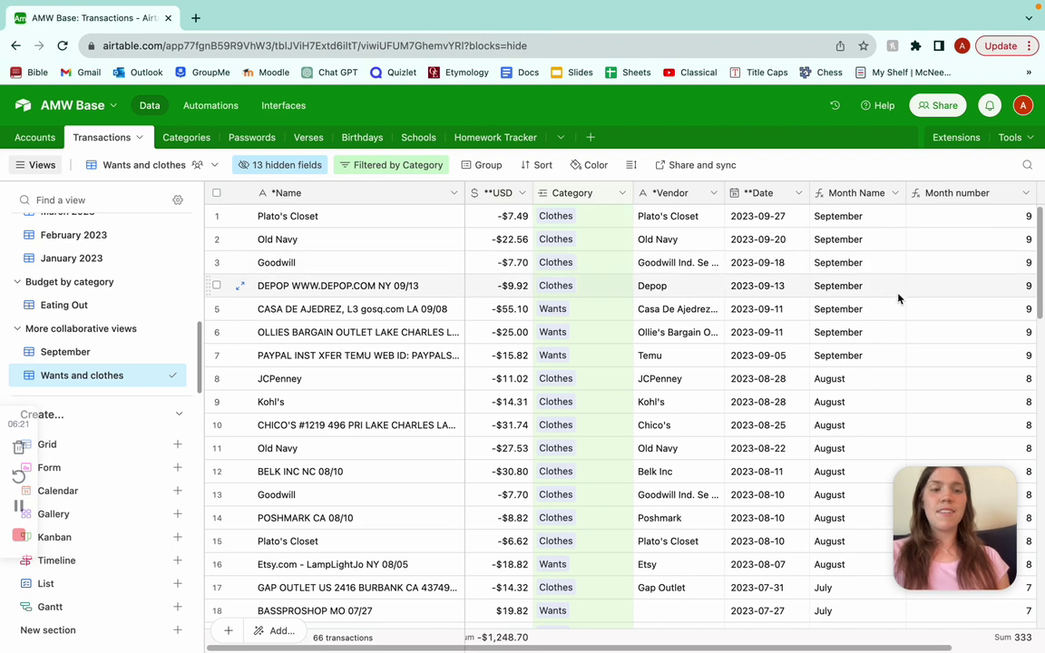
double_click(844, 194)
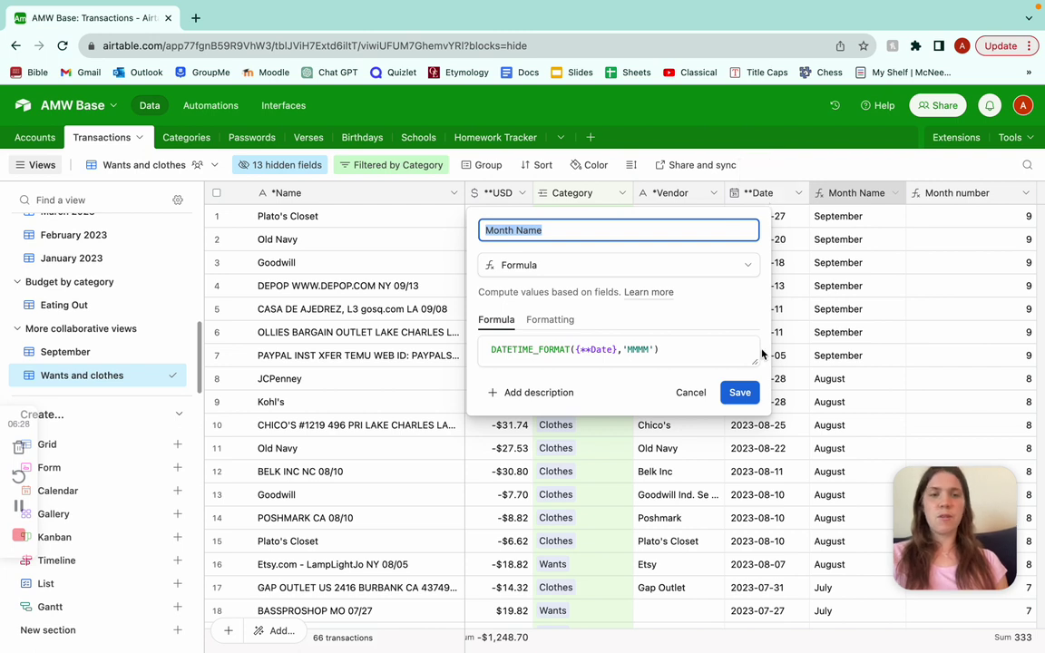
click(739, 392)
double_click(851, 193)
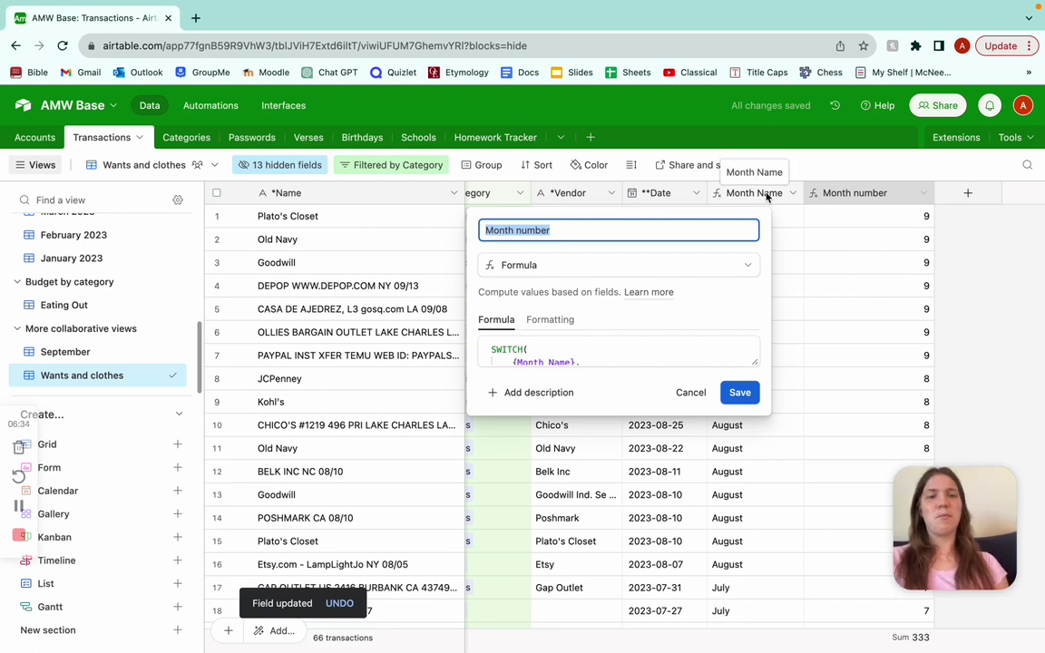
drag(757, 366, 879, 529)
scroll(748, 481, down, 1)
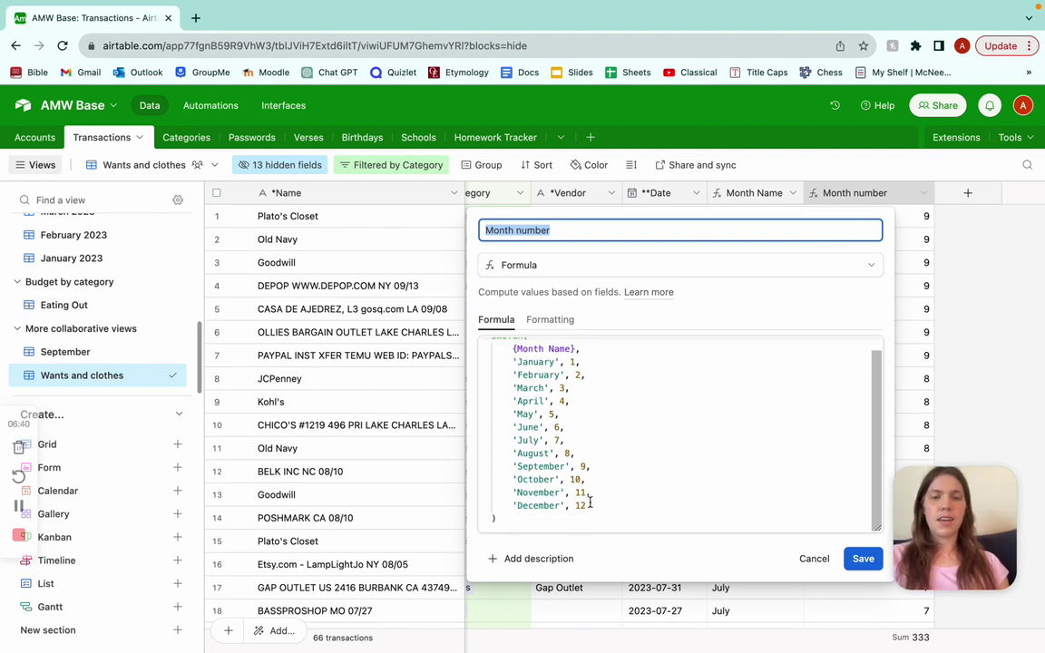
click(861, 562)
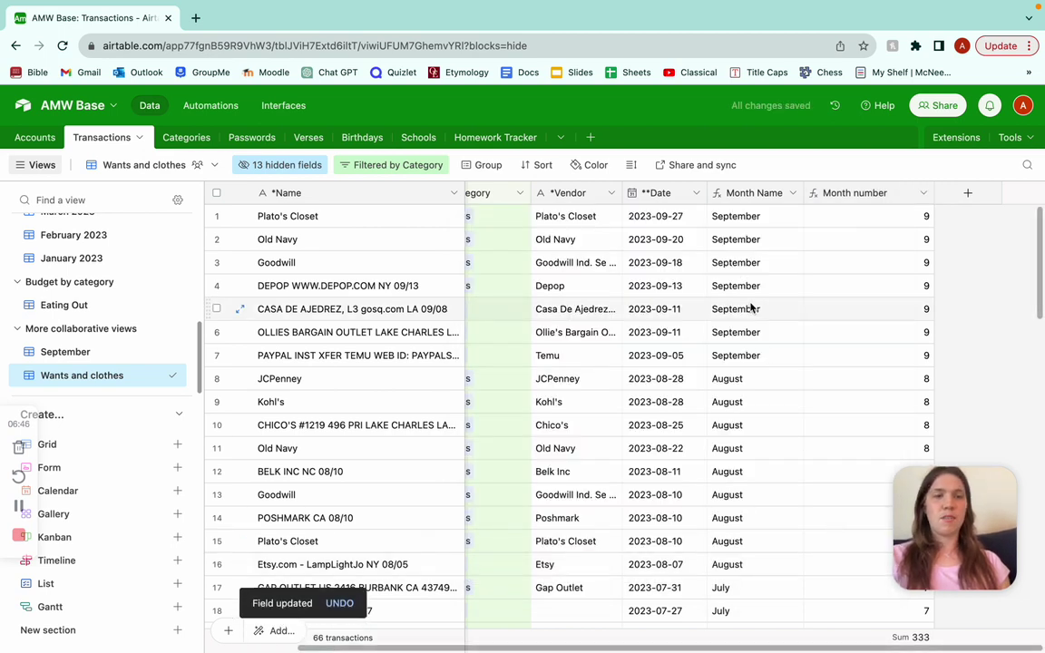
scroll(750, 308, left, 2)
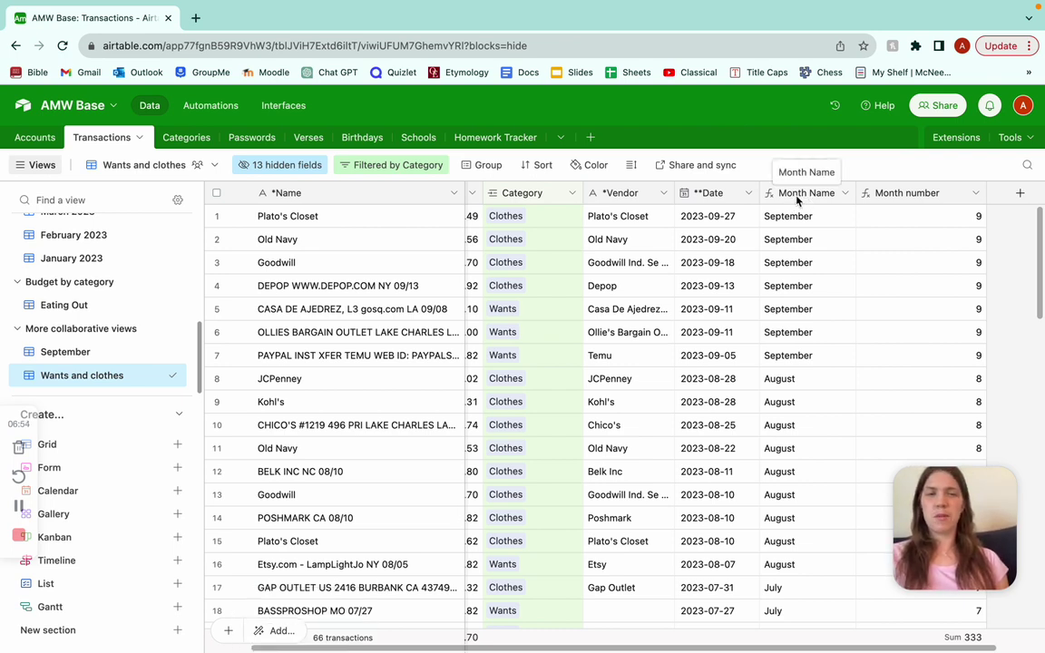
- Group the Wants and clothes view by Month number in descending order, 9 → 1
click(482, 166)
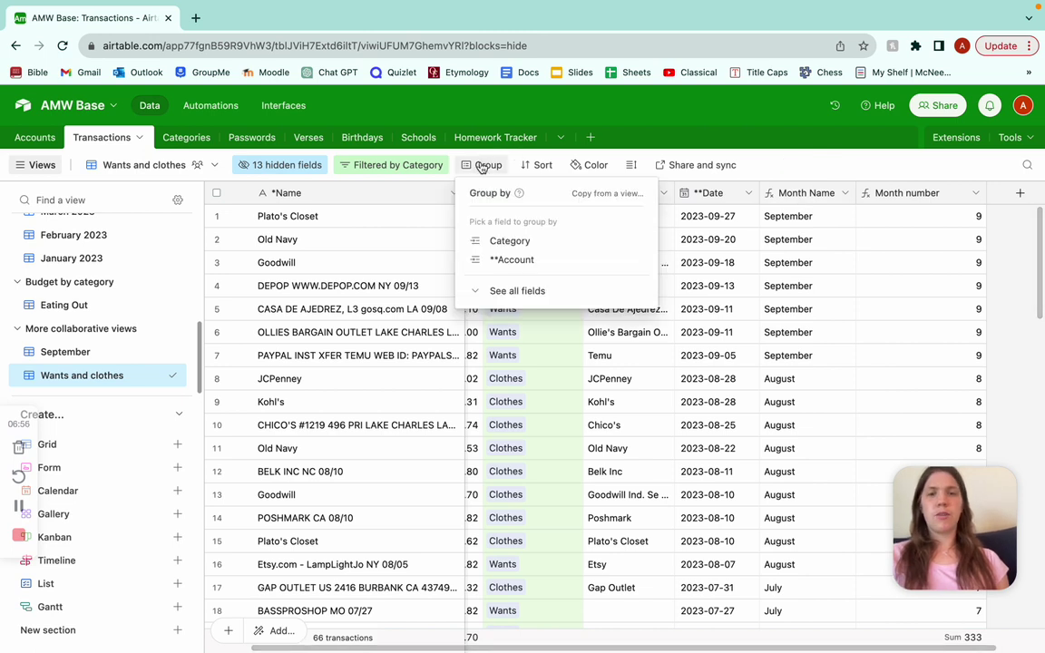
click(490, 292)
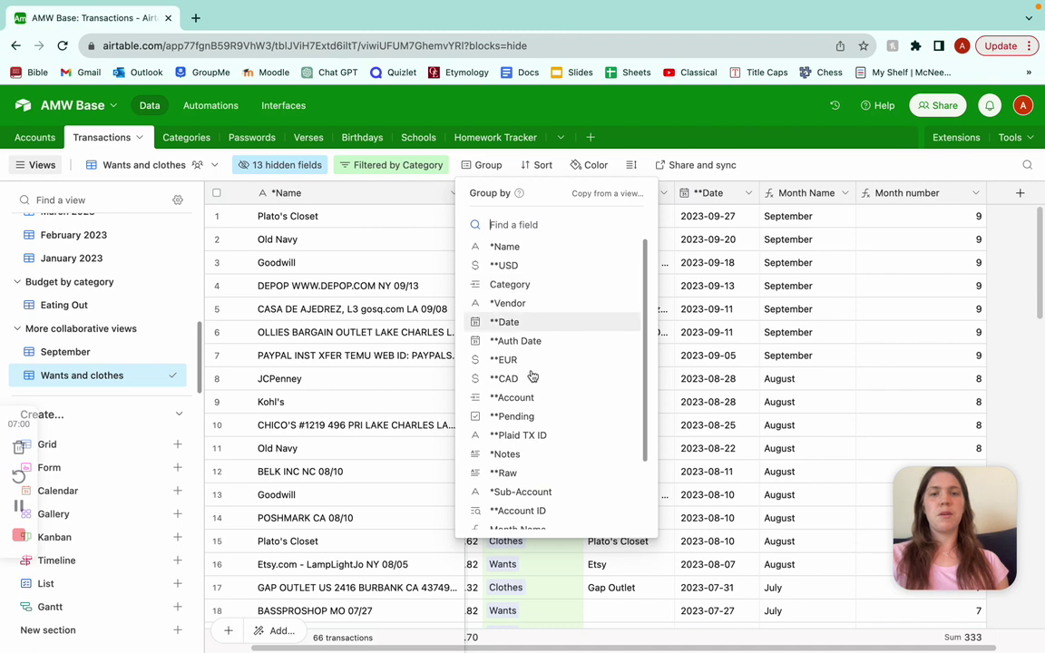
scroll(531, 377, down, 2)
click(536, 465)
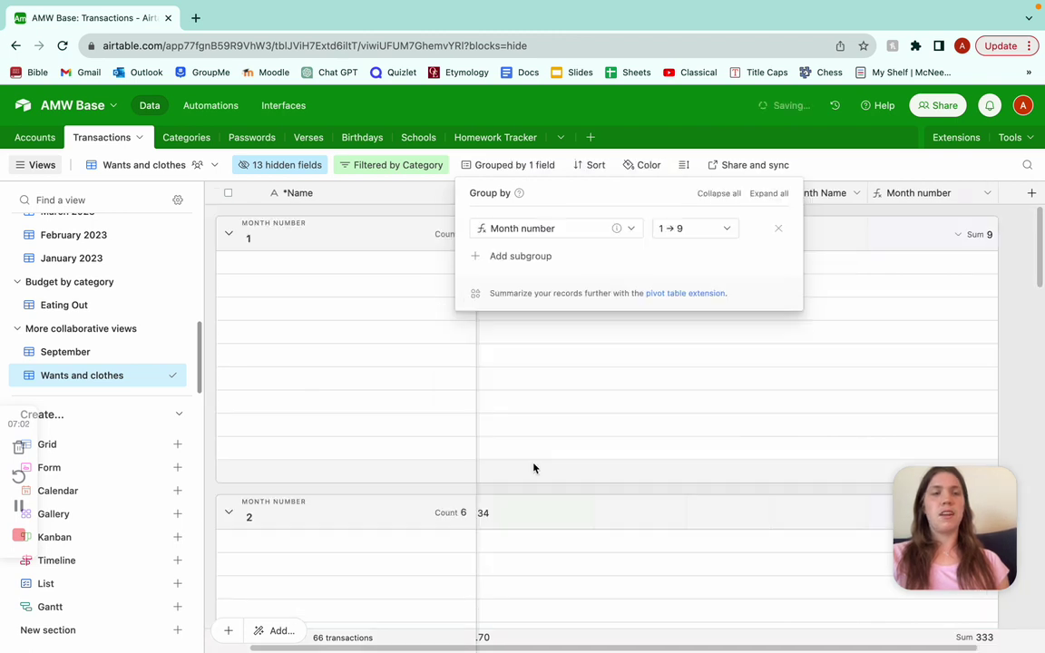
click(689, 228)
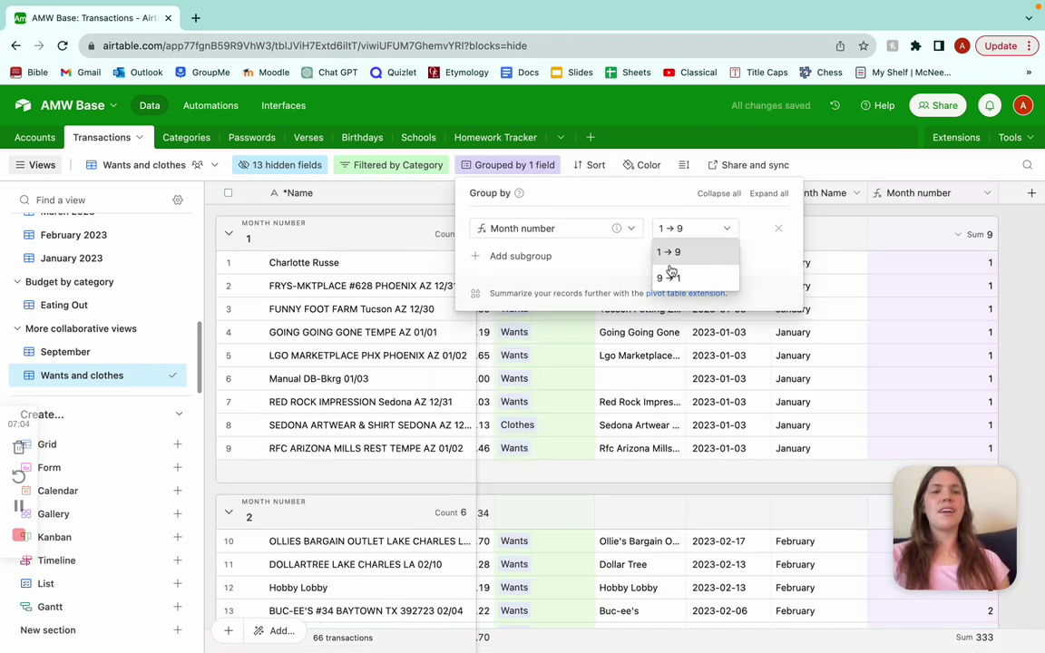
click(672, 270)
click(826, 239)
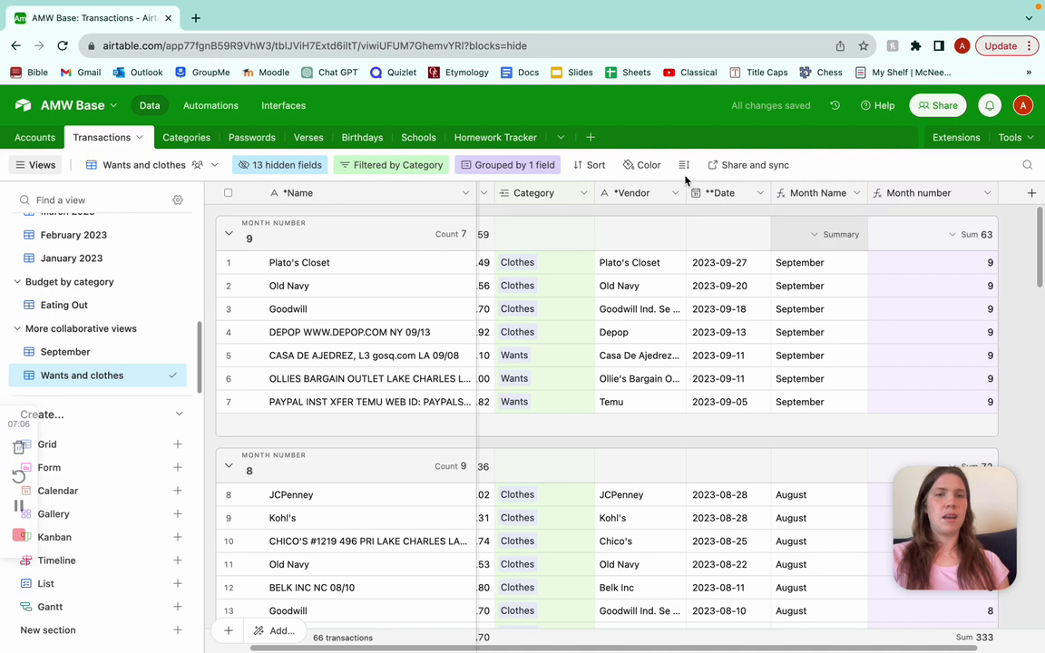
- Hide the Month number field in the Wants and clothes view
click(262, 165)
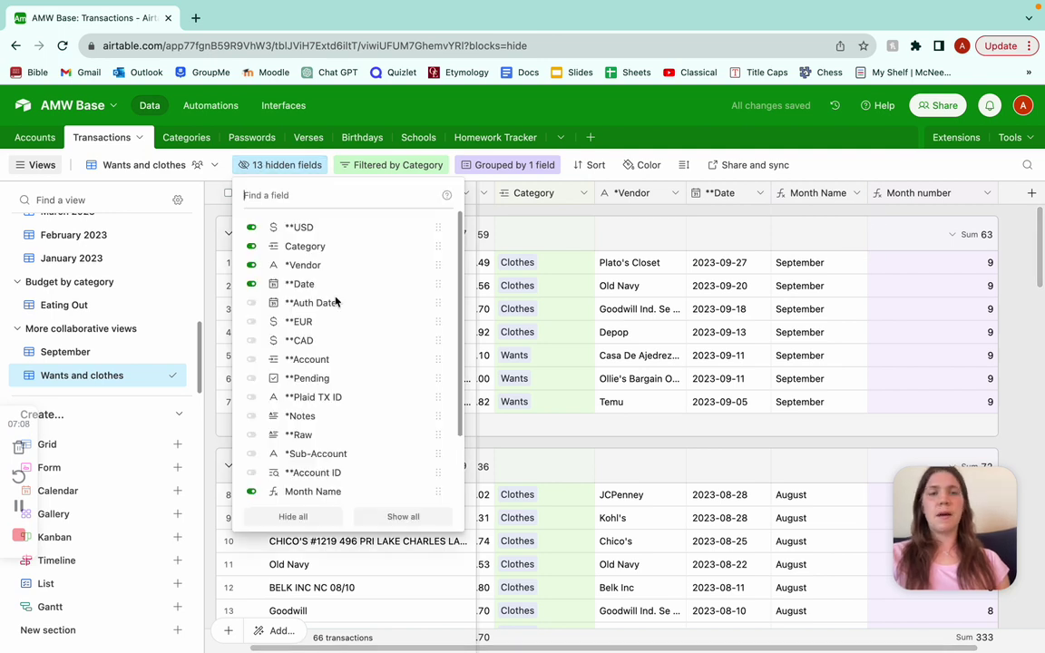
scroll(338, 308, down, 3)
click(252, 432)
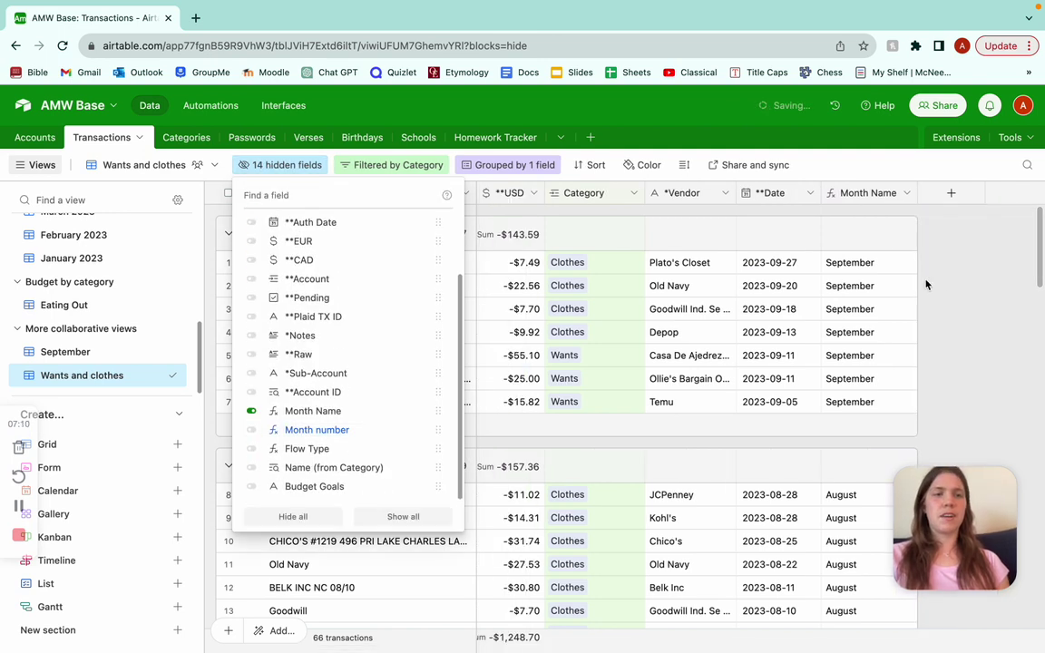
click(867, 248)
- Collapse the groups for month numbers 8, 7, 6 and 1
scroll(832, 333, down, 1)
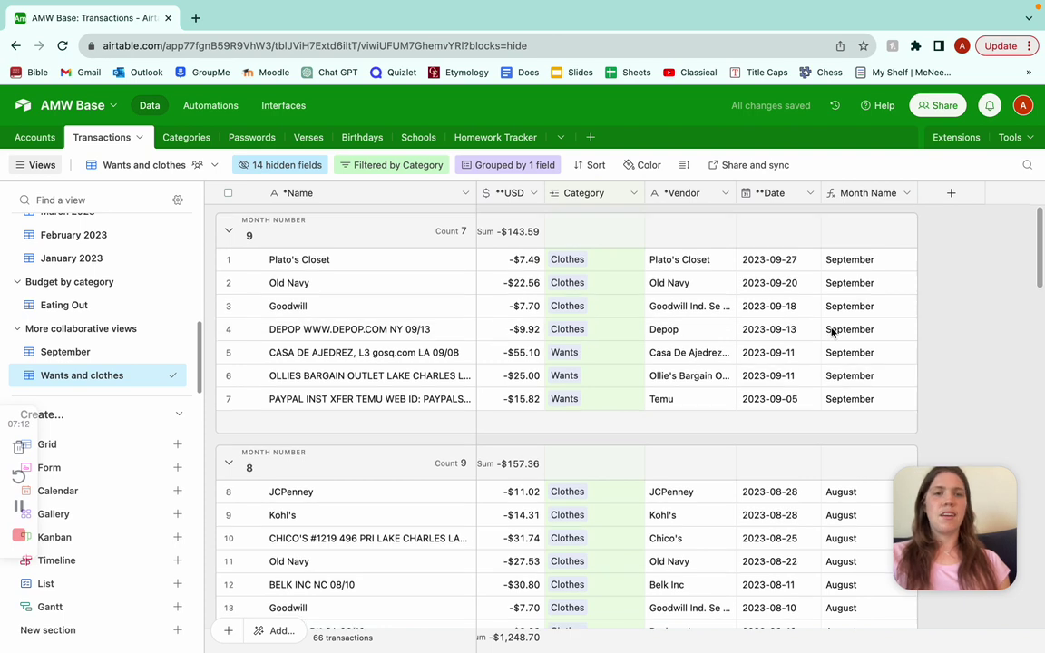
scroll(833, 333, down, 1)
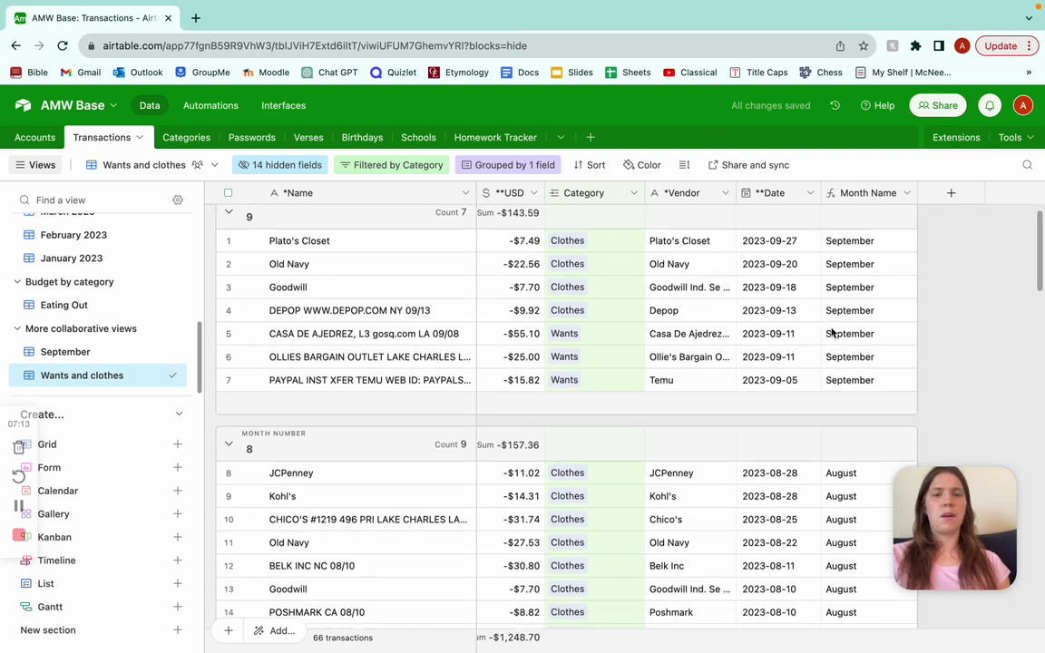
click(229, 444)
click(228, 491)
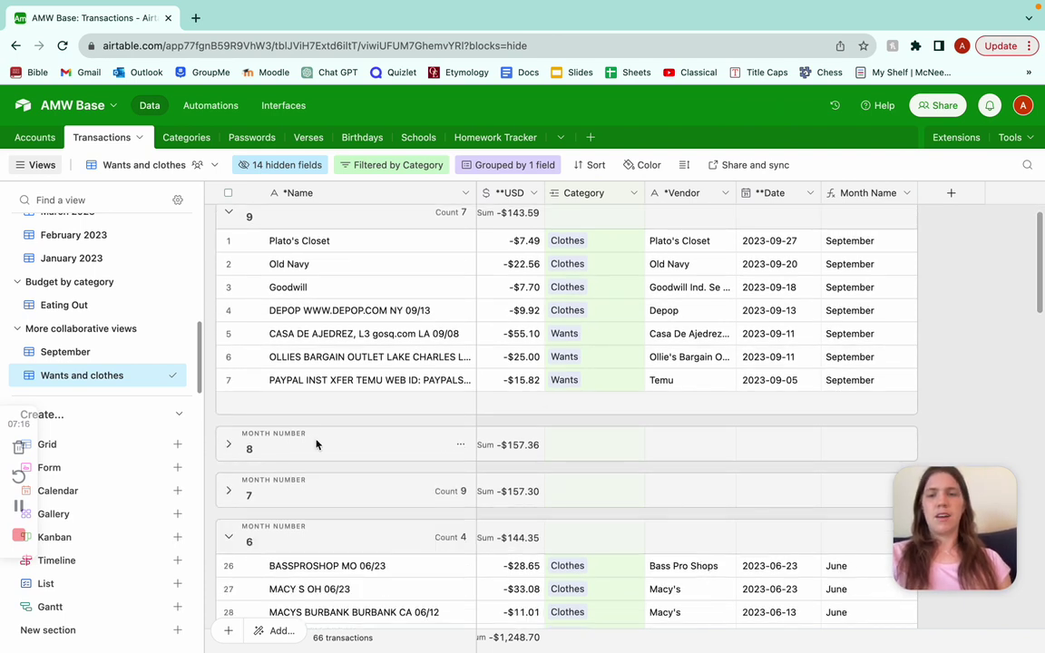
scroll(272, 462, down, 1)
click(229, 485)
scroll(232, 435, down, 10)
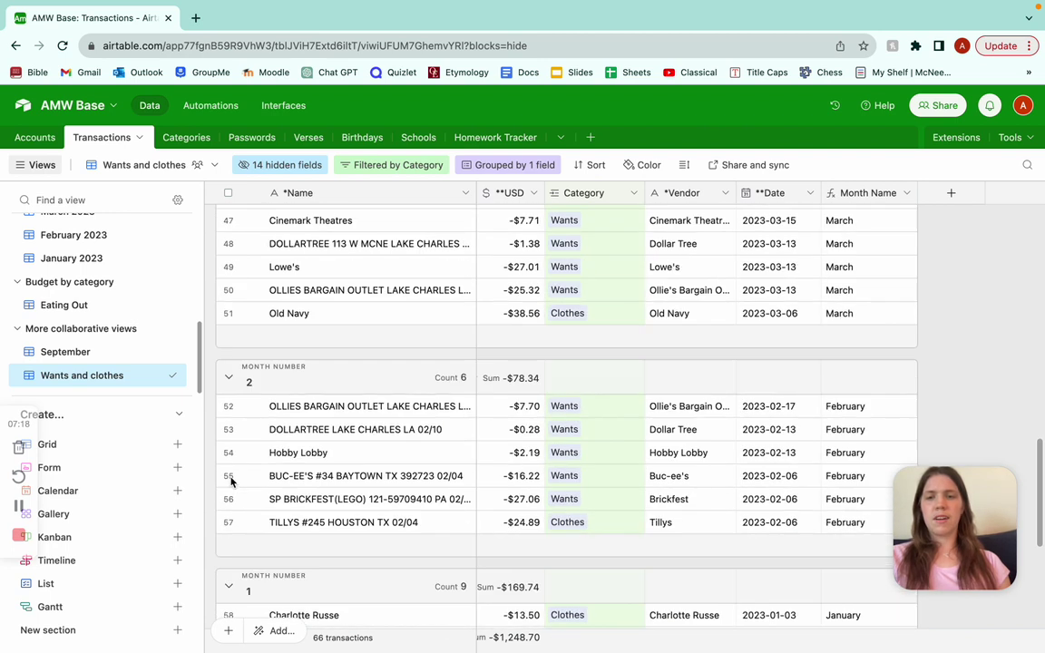
scroll(232, 417, down, 3)
click(230, 338)
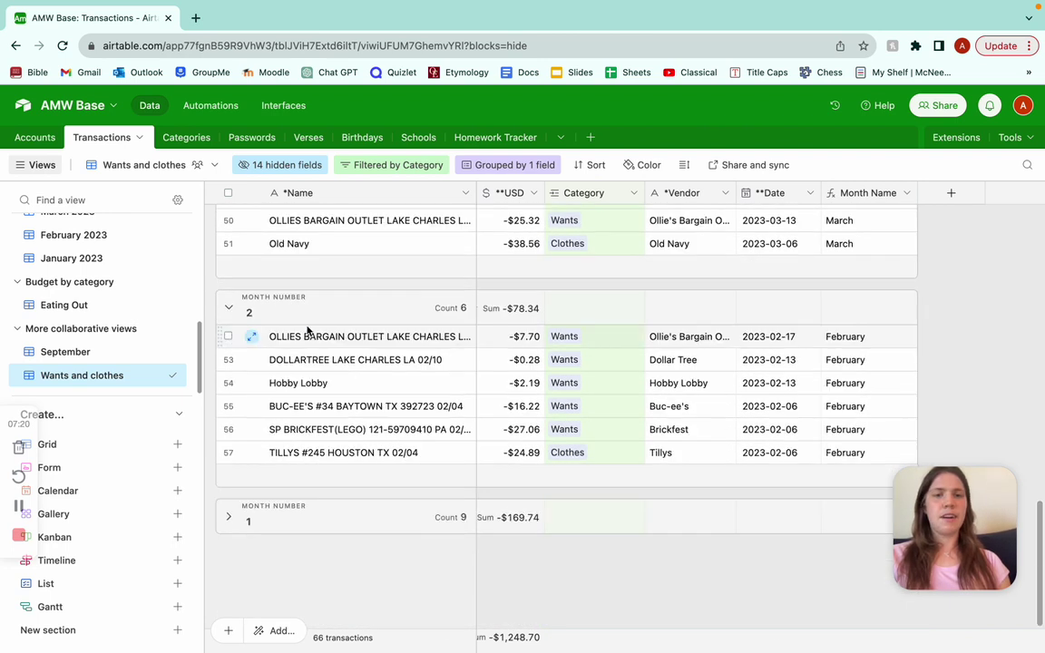
- Change the group summary of the **USD field to Average
scroll(534, 527, up, 5)
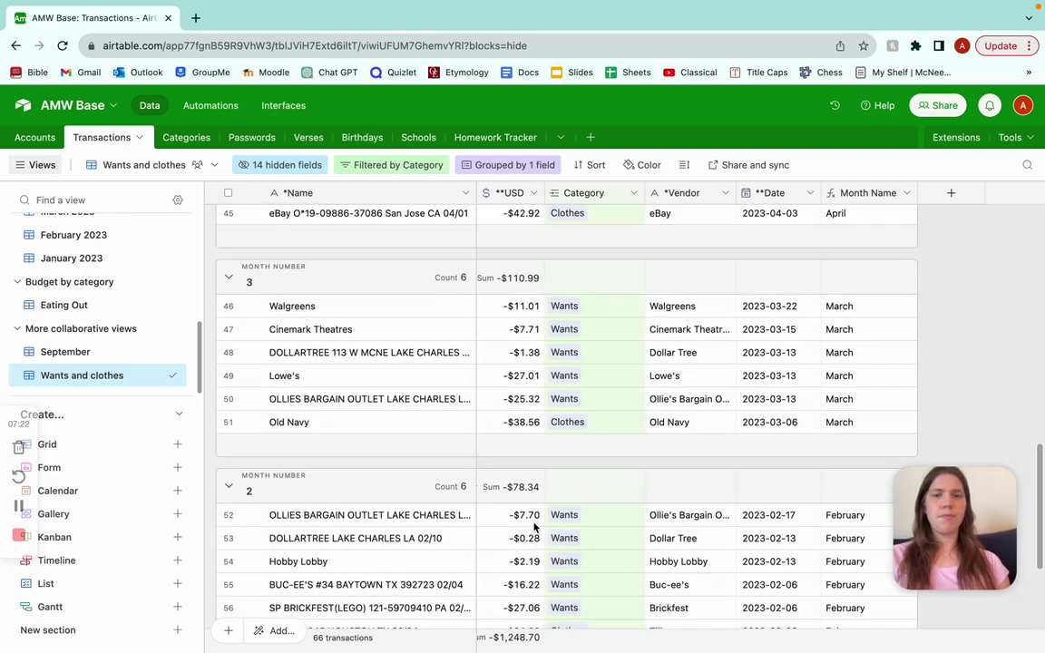
click(520, 249)
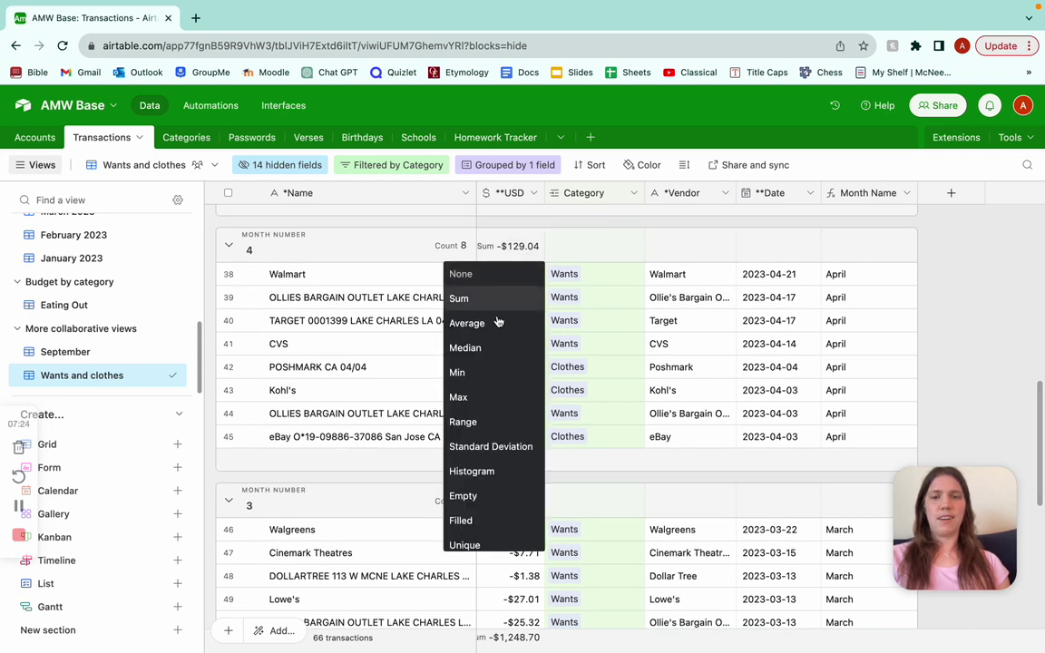
click(466, 323)
- Review the average spending per month group and look through the list of saved budget views
scroll(552, 412, down, 3)
scroll(552, 413, down, 2)
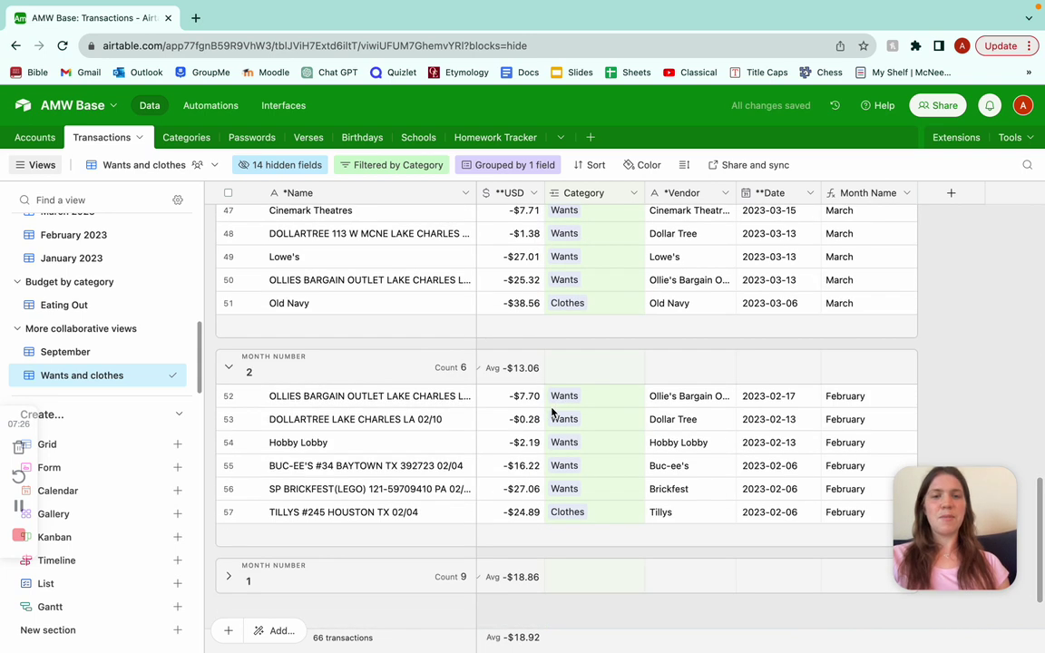
scroll(551, 413, up, 5)
scroll(551, 412, up, 7)
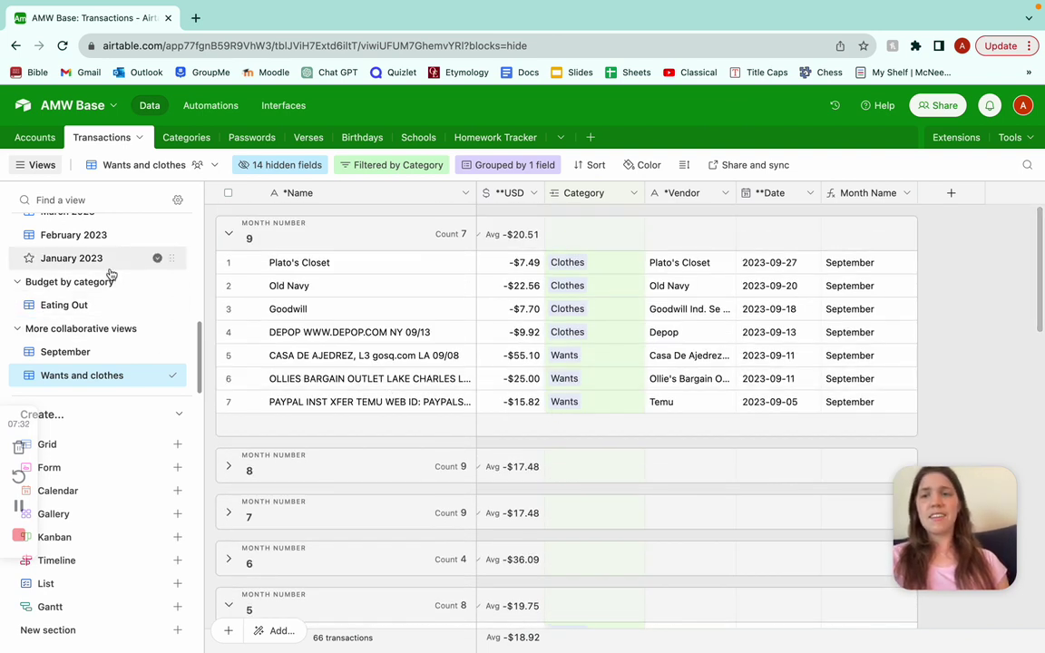
scroll(110, 275, up, 2)
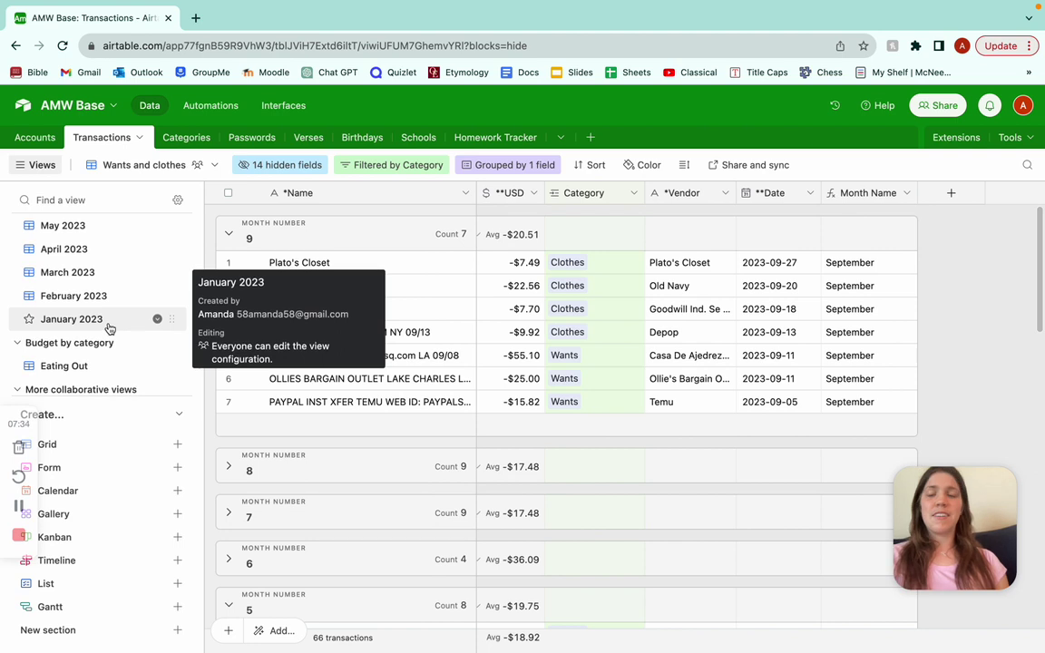
scroll(110, 328, up, 3)
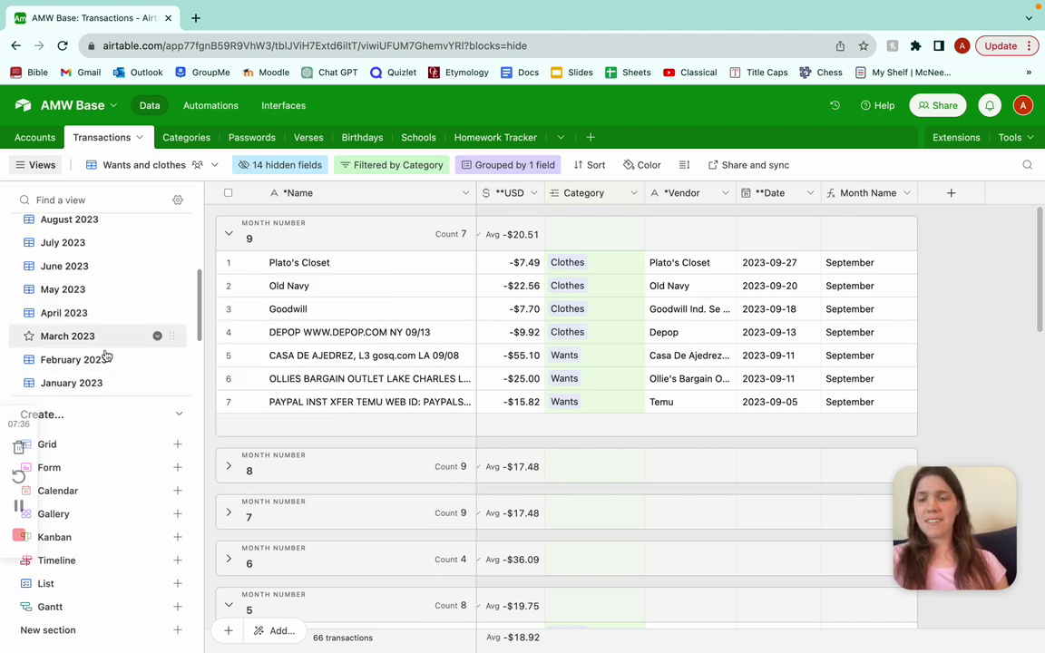
scroll(105, 373, up, 3)
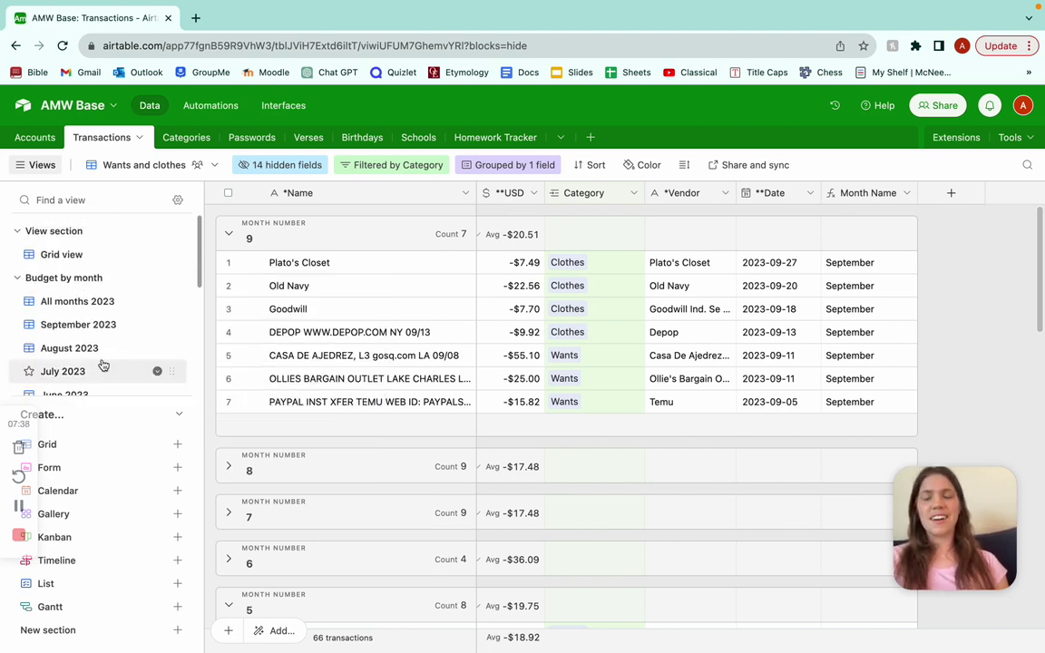